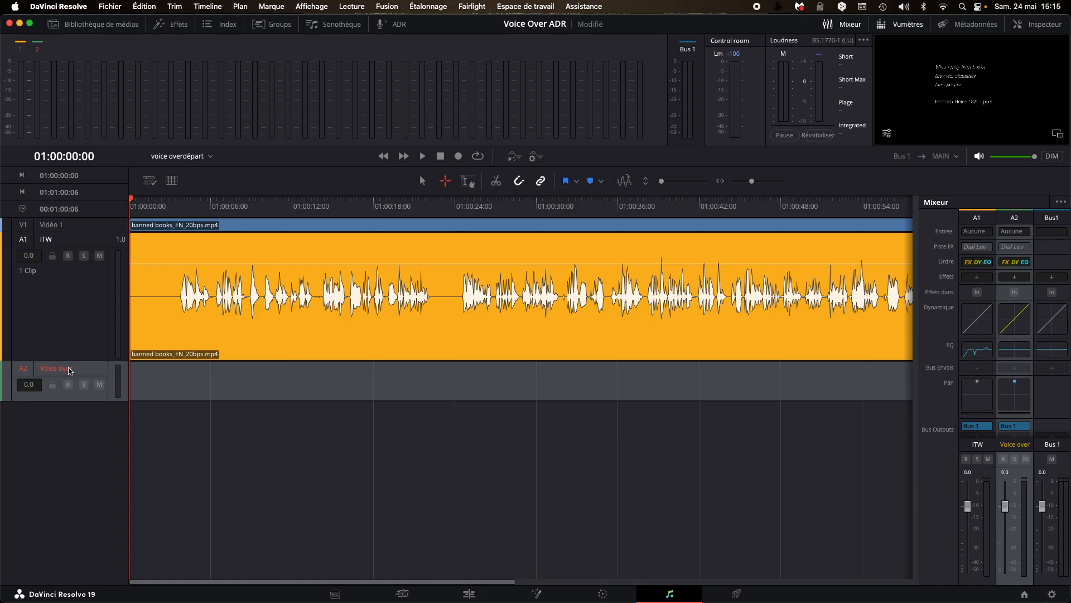
Step: Assign the first USB audio codec input to the Voice over track's input
click(480, 89)
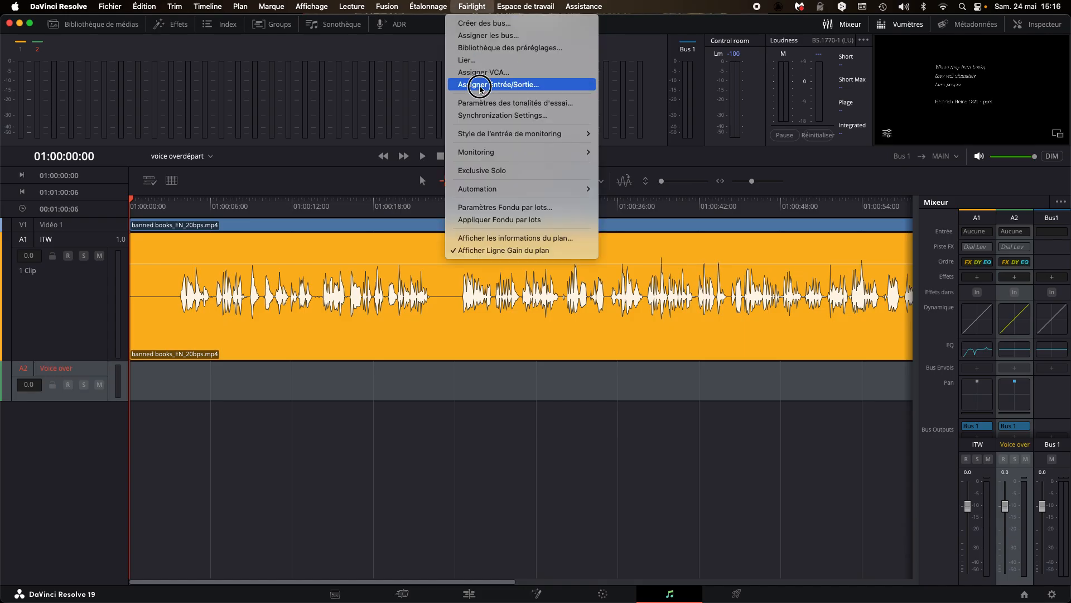
click(269, 145)
click(681, 107)
click(638, 146)
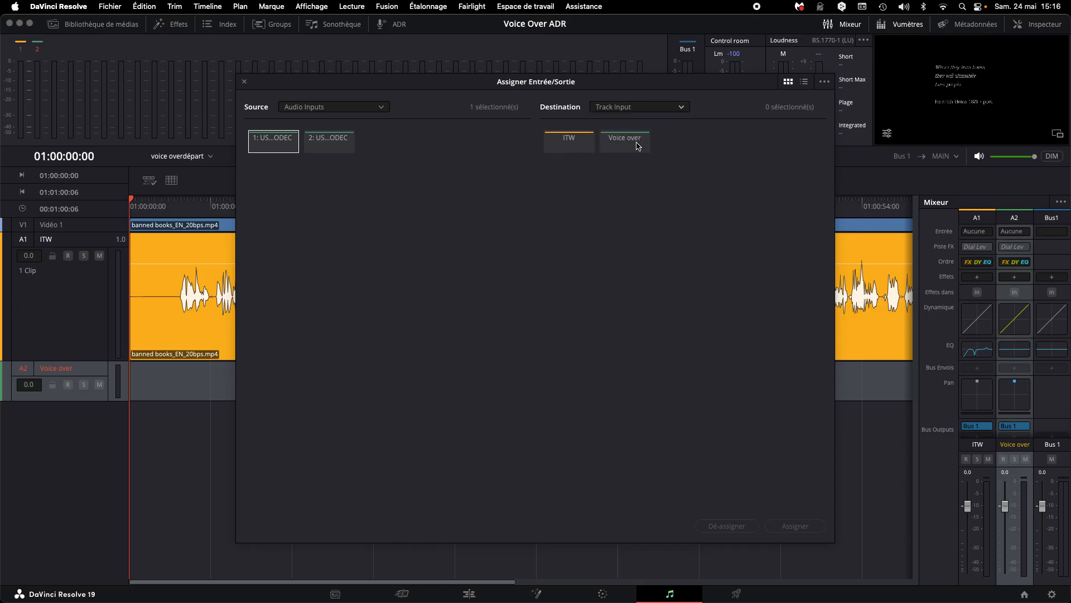
click(626, 147)
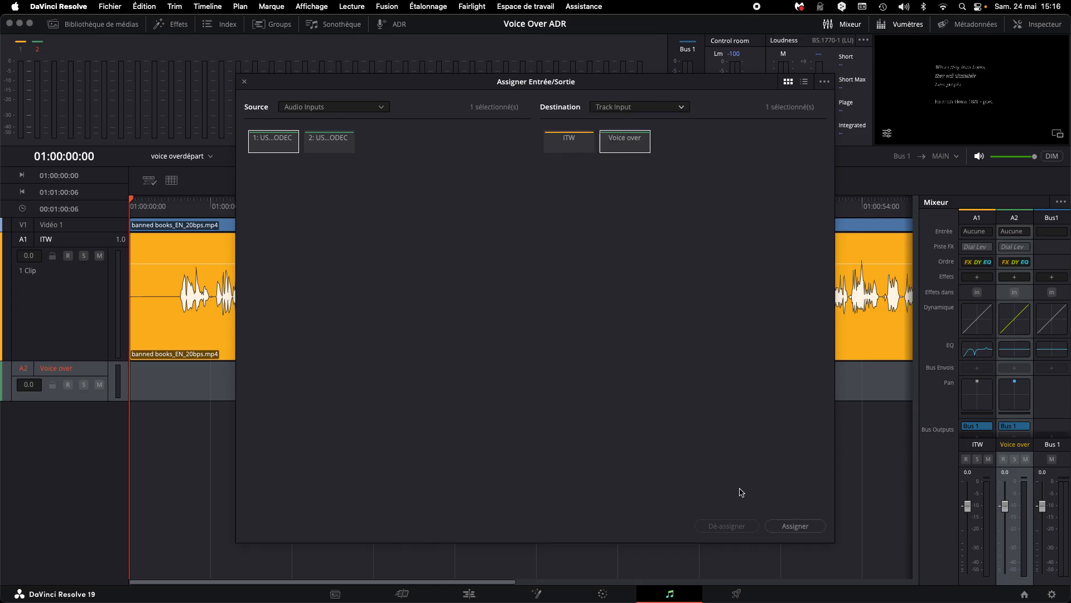
click(791, 526)
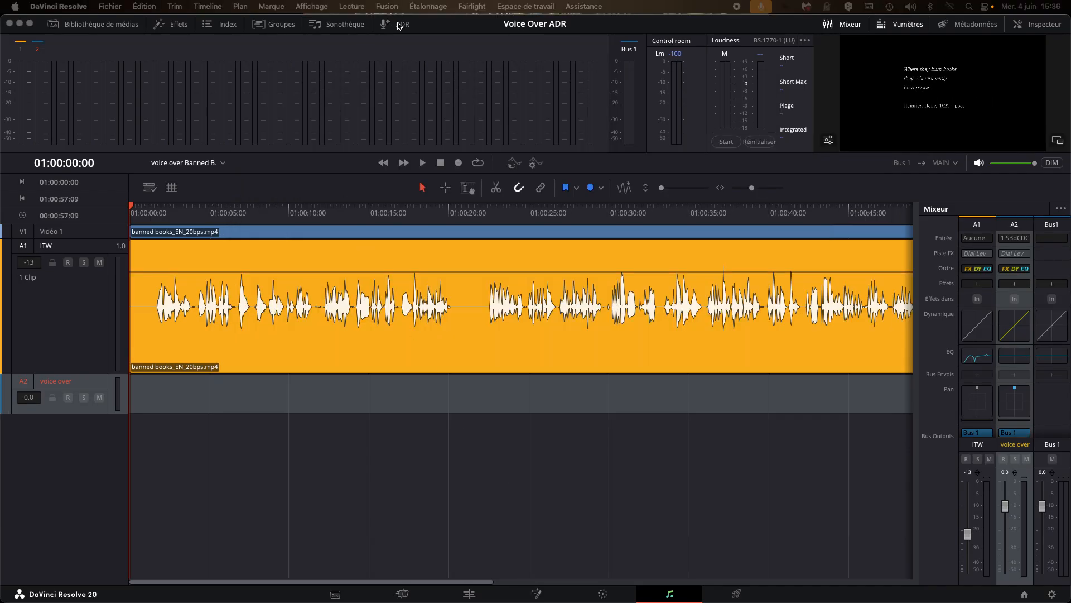
Step: Open the ADR configuration and set the pre-roll to 3 seconds and the post-roll to 0
click(400, 25)
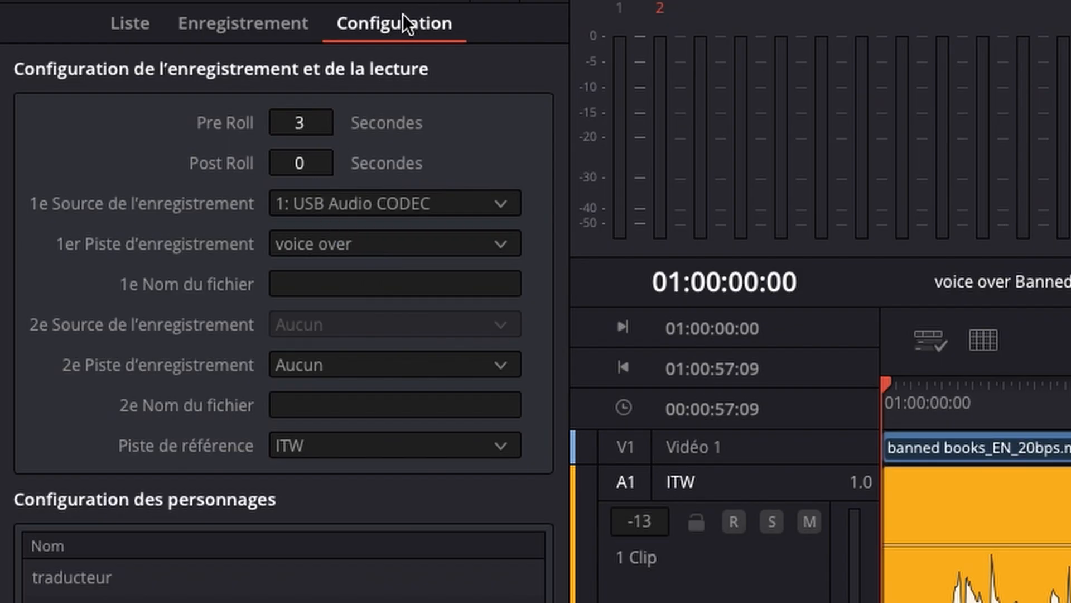
click(314, 122)
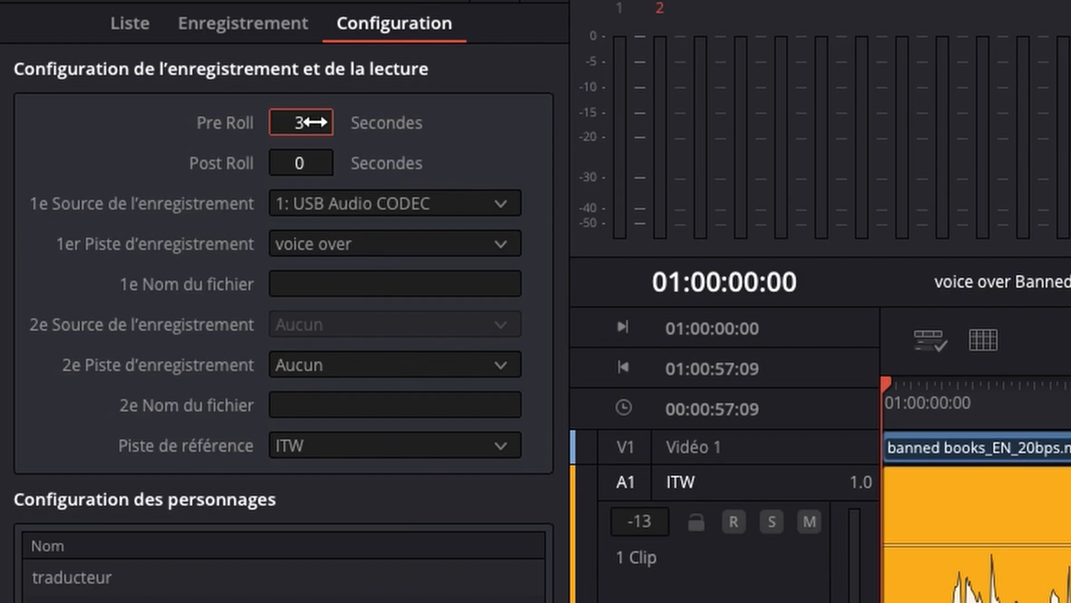
click(307, 164)
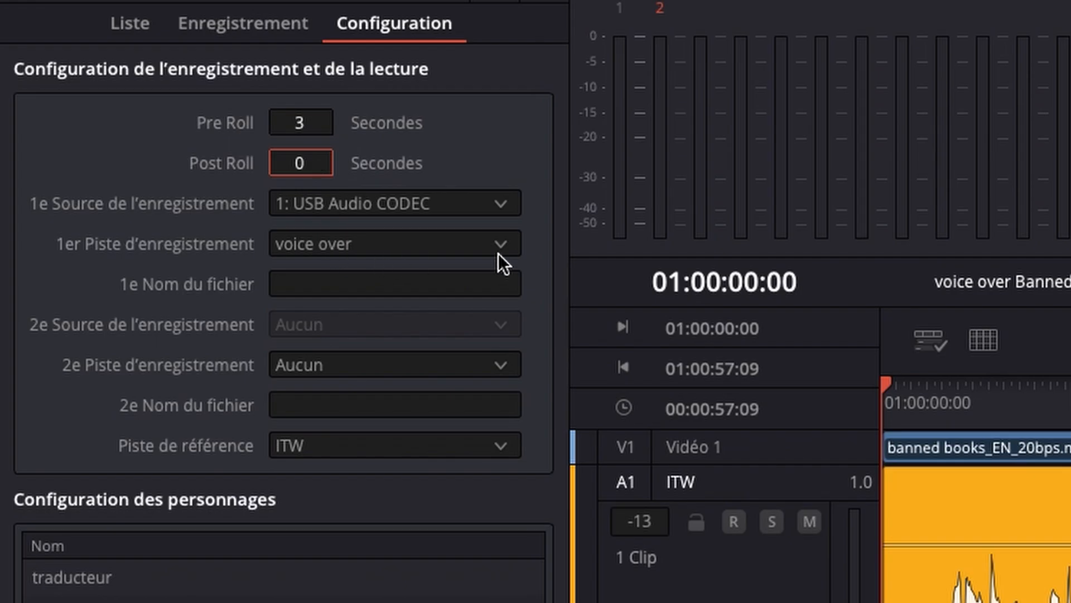
Step: Set the first record source to 1: USB Audio CODEC, the record track to voice over and the reference track to ITW
click(501, 202)
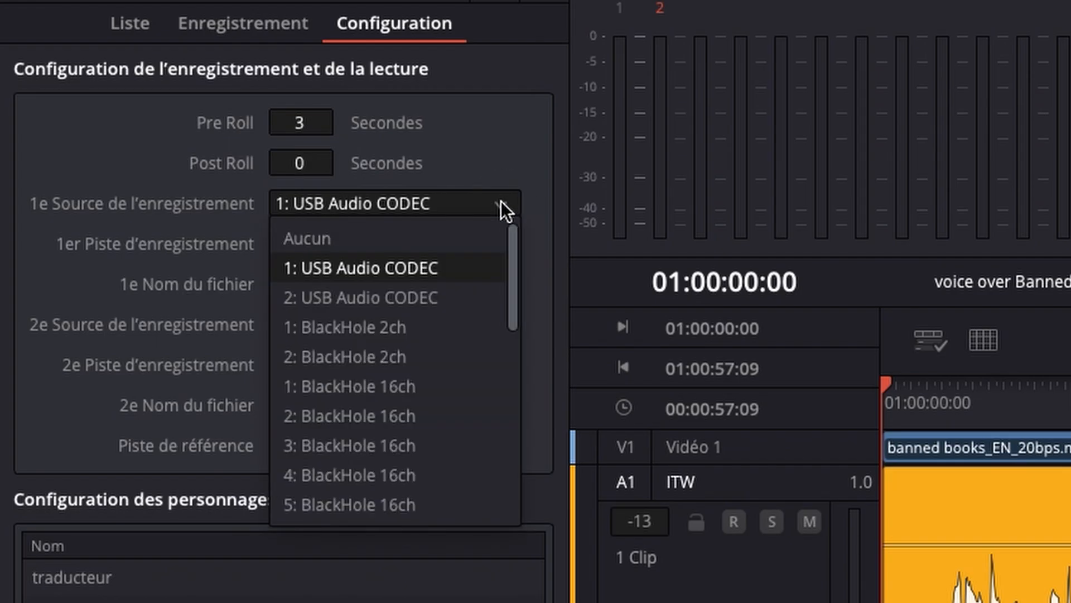
click(457, 262)
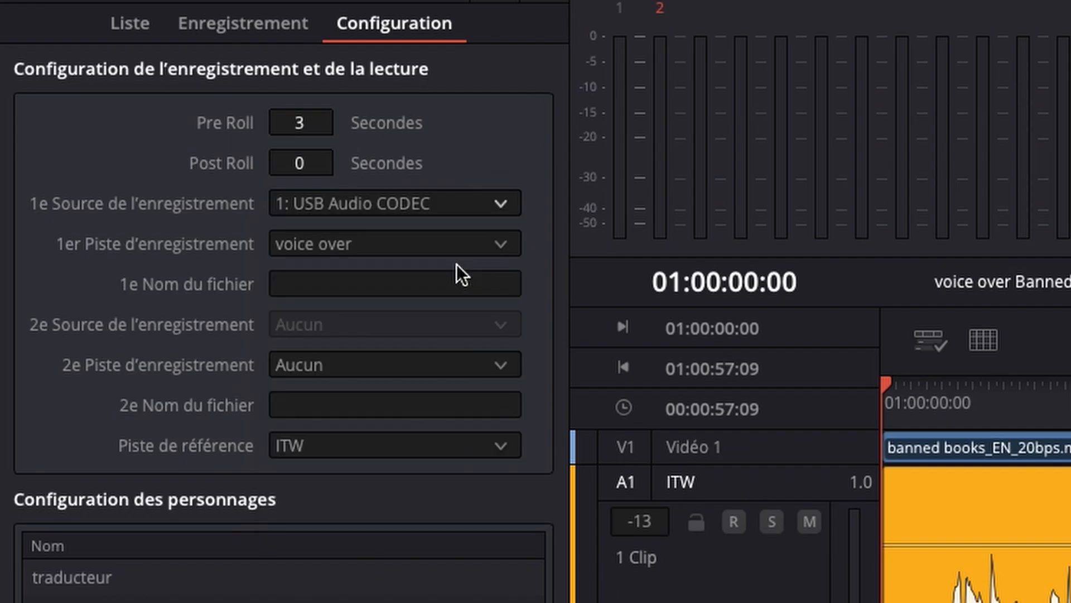
click(500, 242)
click(423, 339)
click(499, 444)
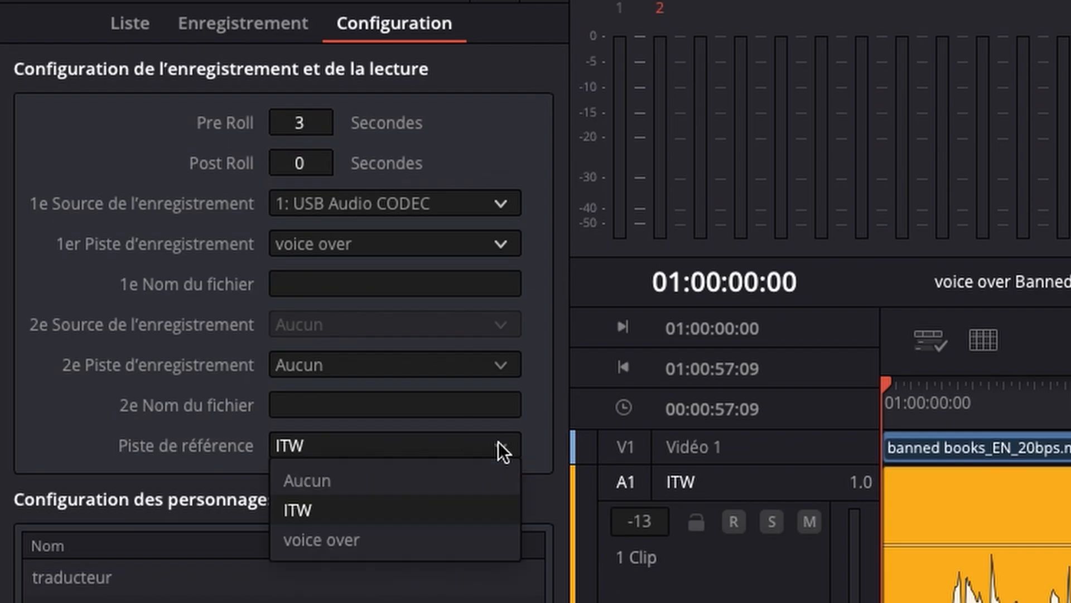
click(420, 510)
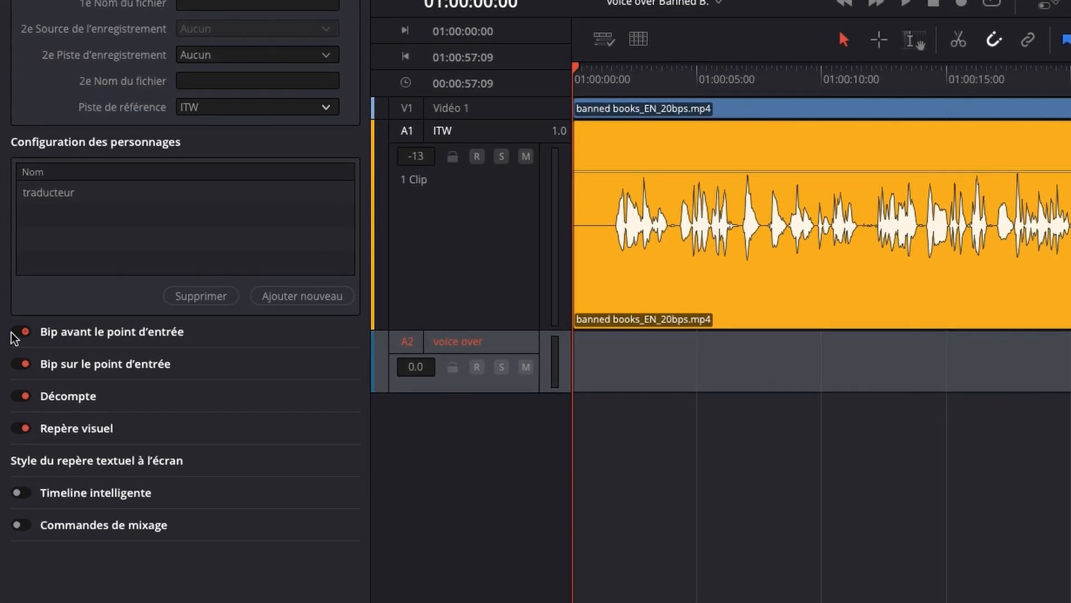
Step: Check the beep options before and on the in point and the countdown range in the ADR configuration
click(13, 377)
click(20, 312)
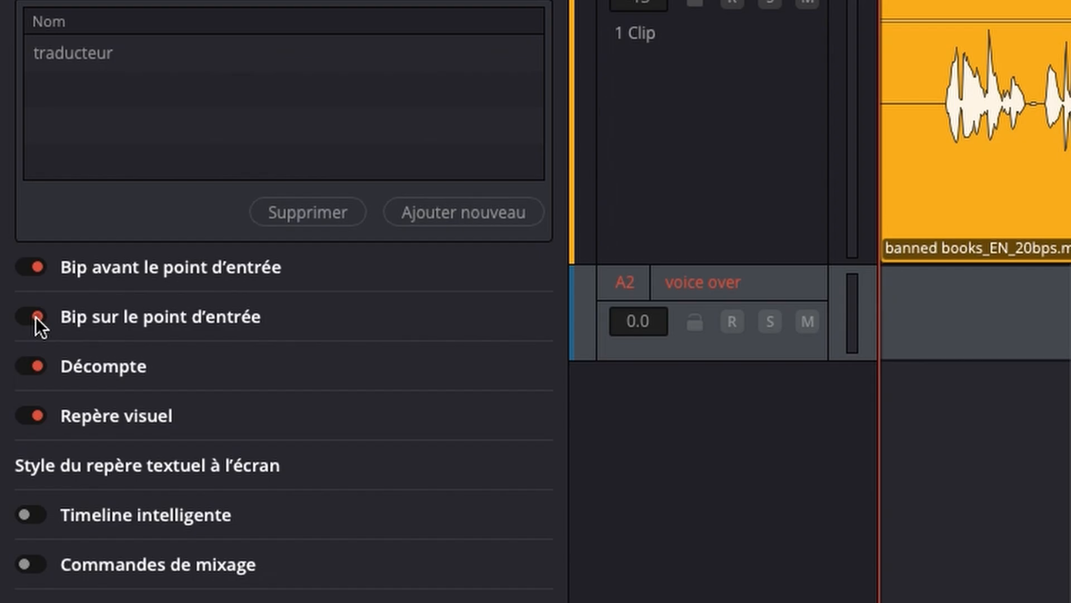
click(34, 368)
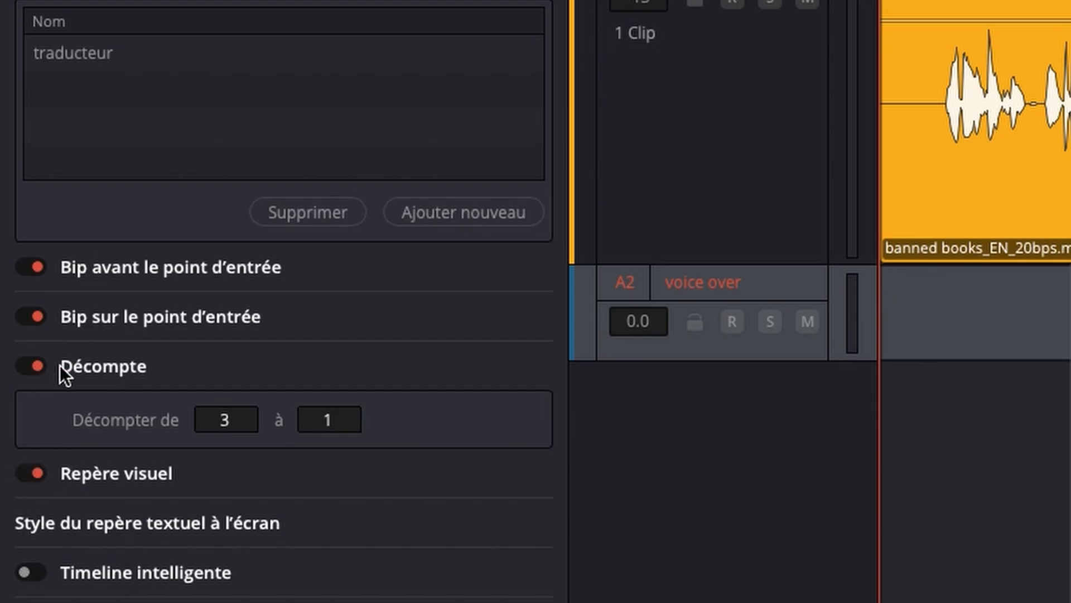
click(75, 373)
Step: Create an ADR cue for the traducteur character from 01:00:03:16 to 01:00:13:21 and save the project
click(101, 241)
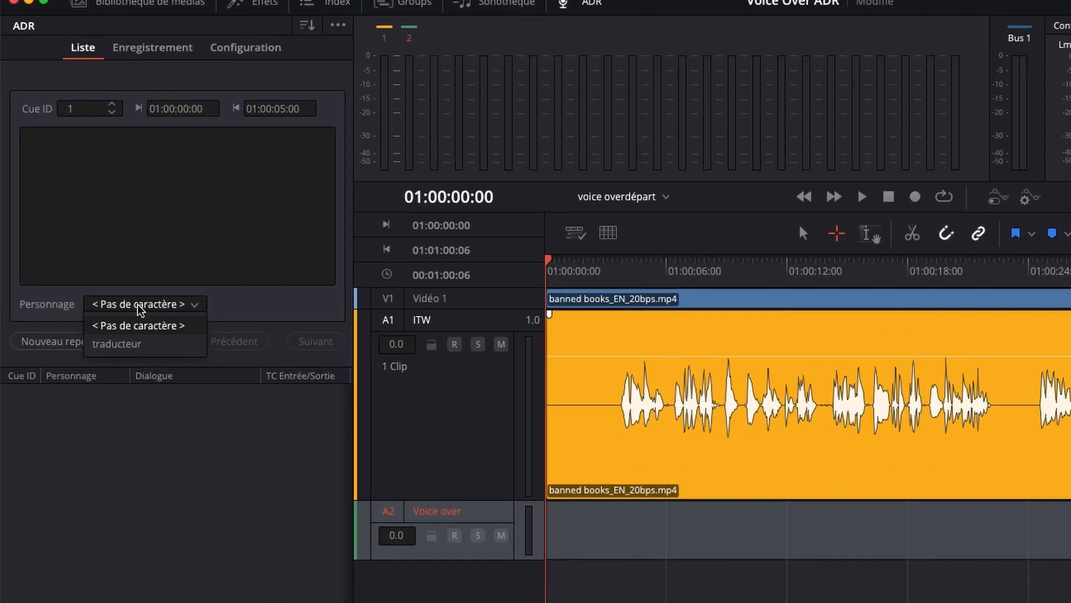
click(225, 550)
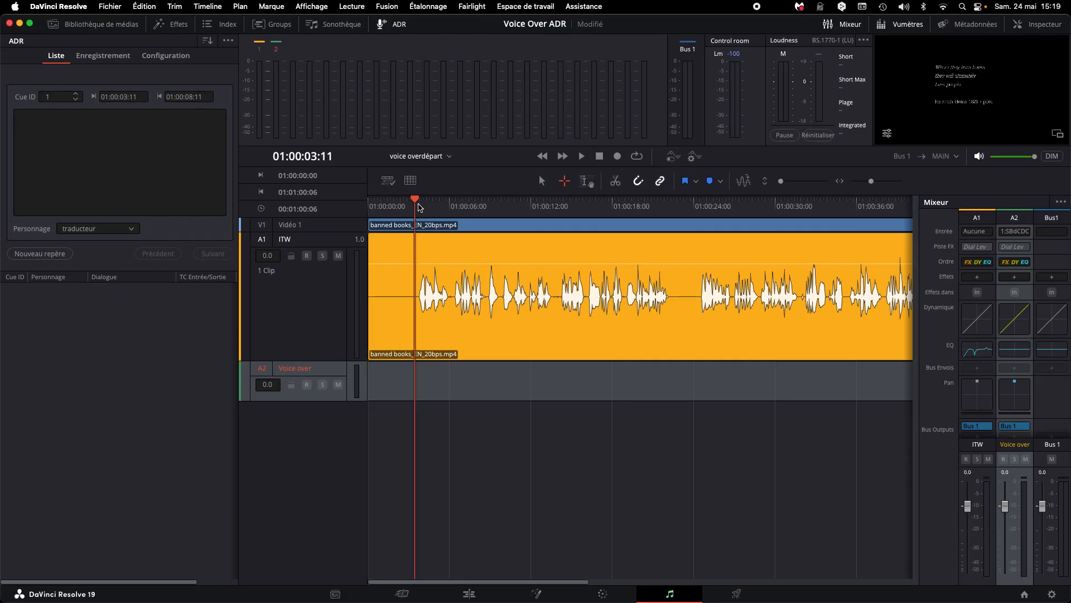
click(413, 199)
drag(414, 200, 418, 204)
key(i)
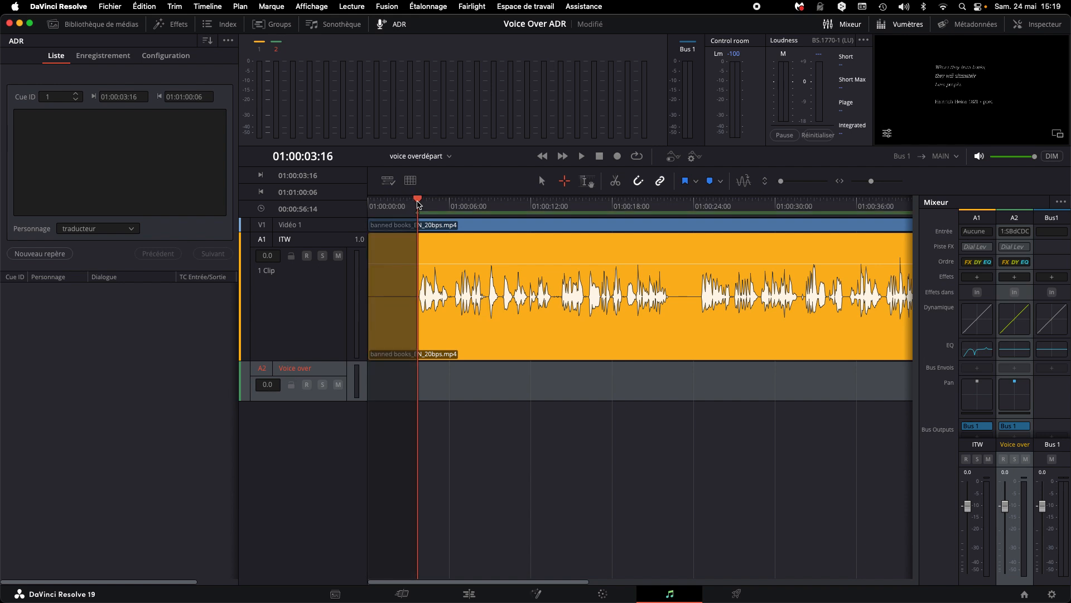
click(556, 200)
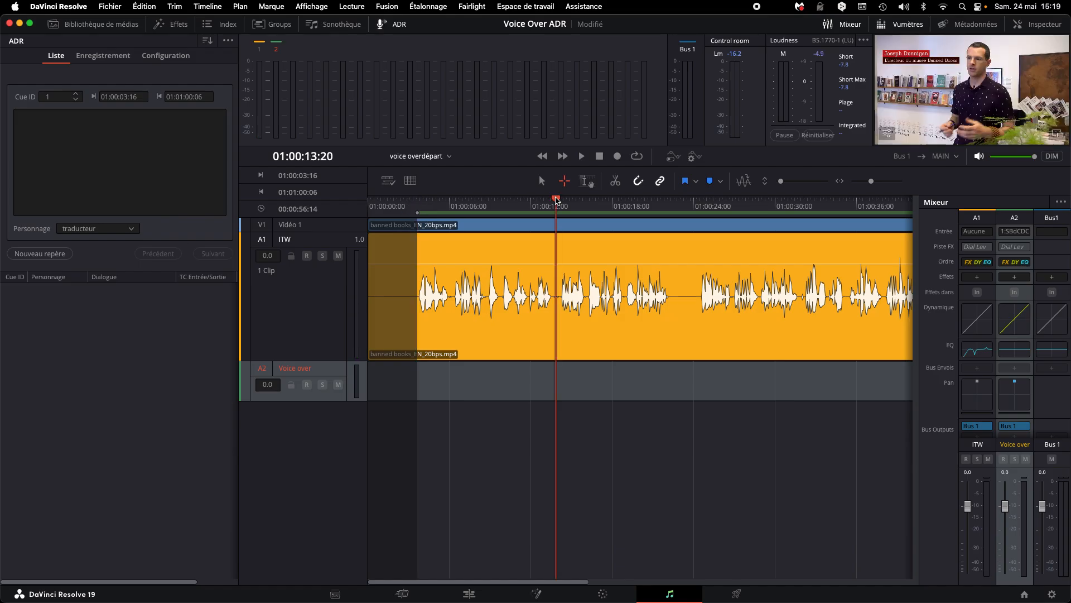
key(o)
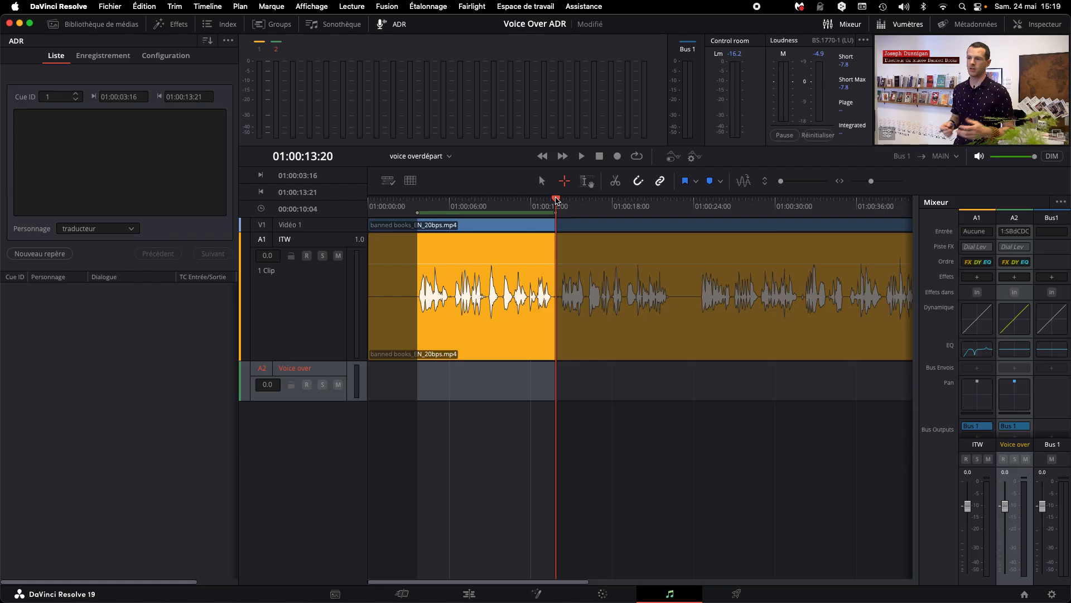
click(42, 253)
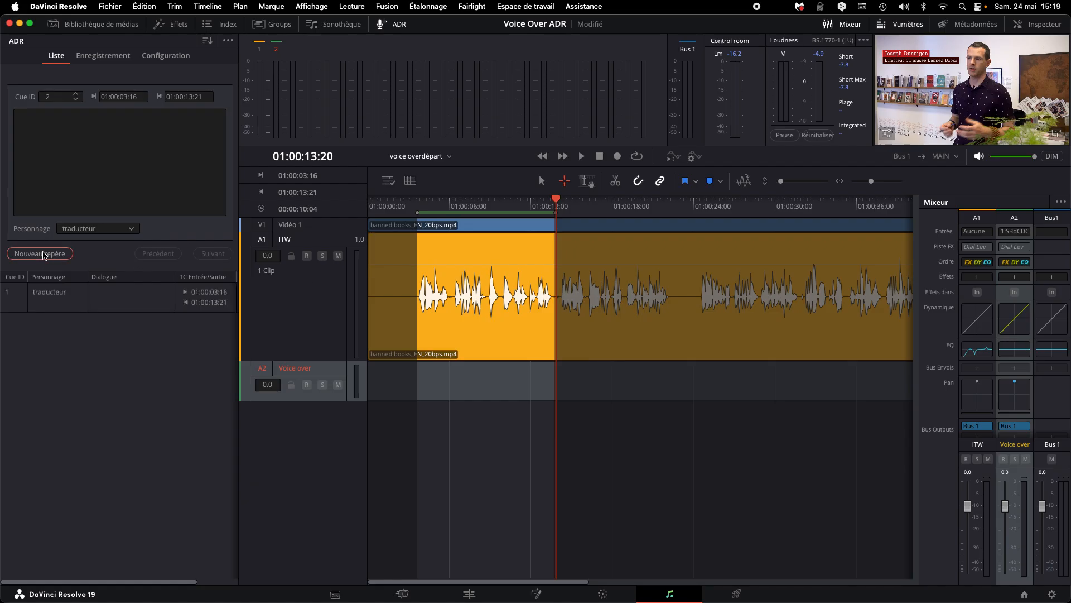
key(super+s)
Step: Copy the first numbered paragraph of the translation from Word into cue 1's dialogue, and dock the floating viewer
click(827, 584)
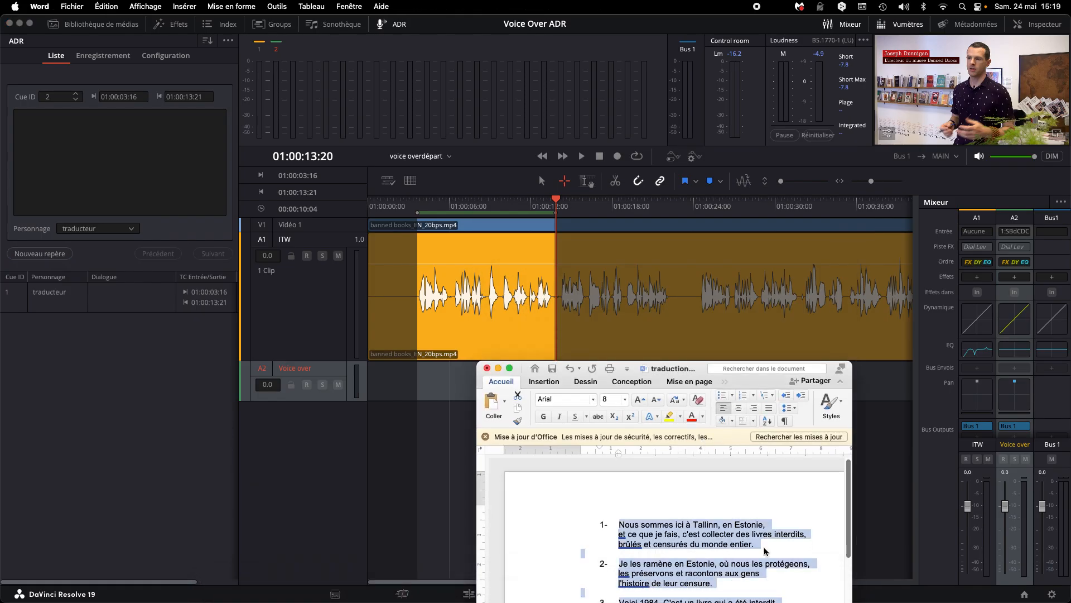
drag(770, 557, 624, 529)
key(super+c)
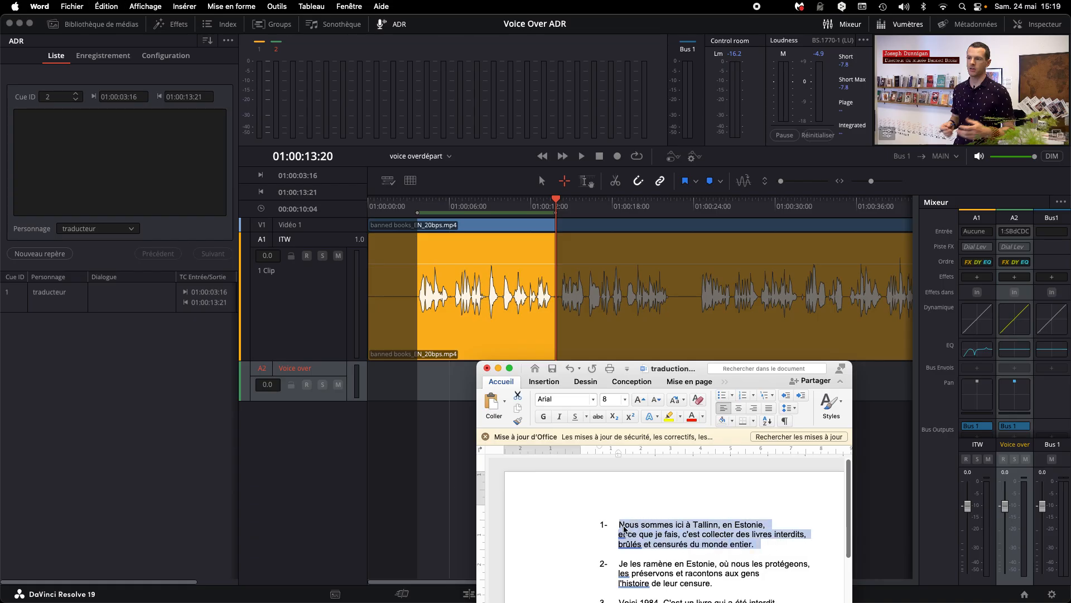
click(37, 125)
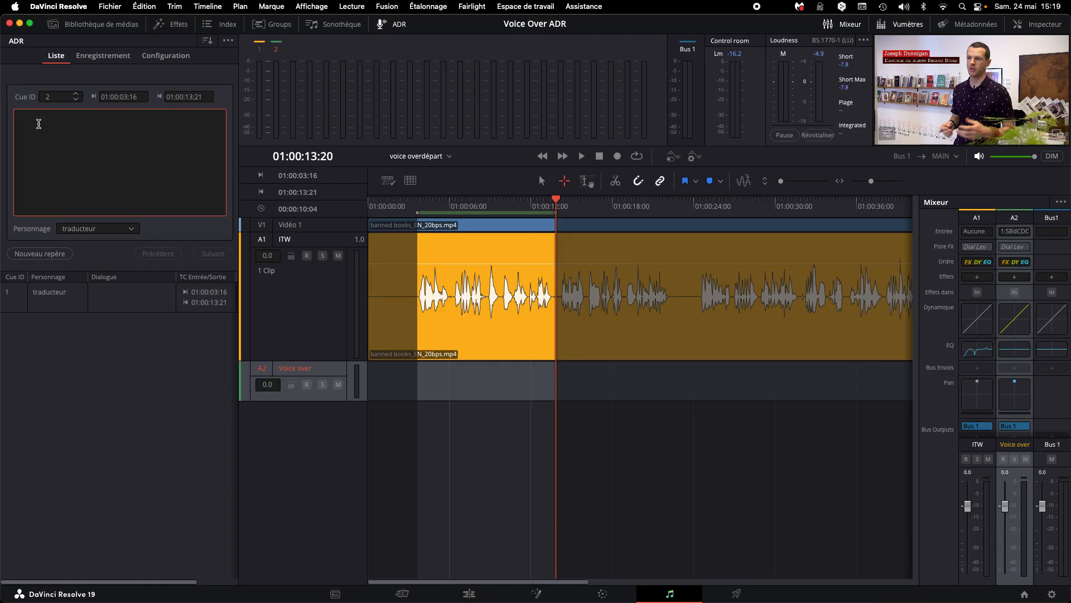
key(super+v)
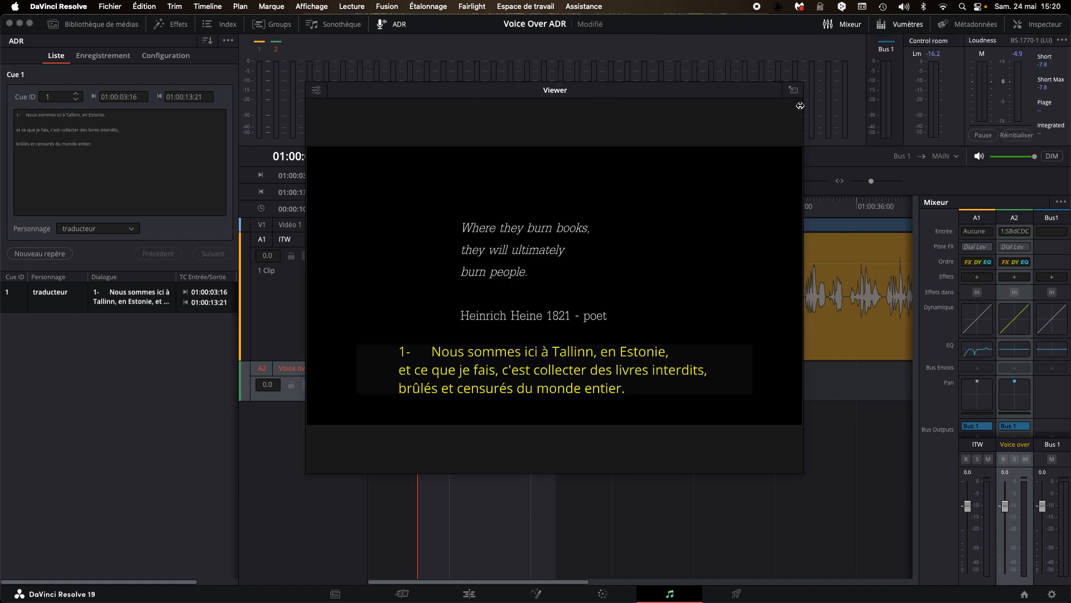
click(794, 92)
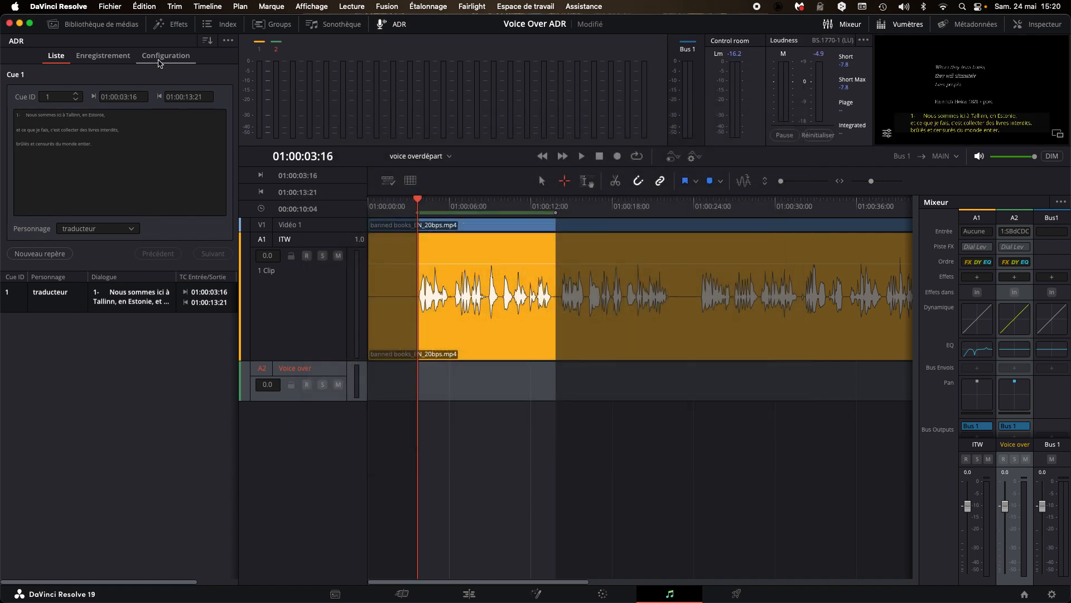
Step: Examine the on-screen text cue style settings in the ADR configuration, including font, style, colour and size
click(176, 61)
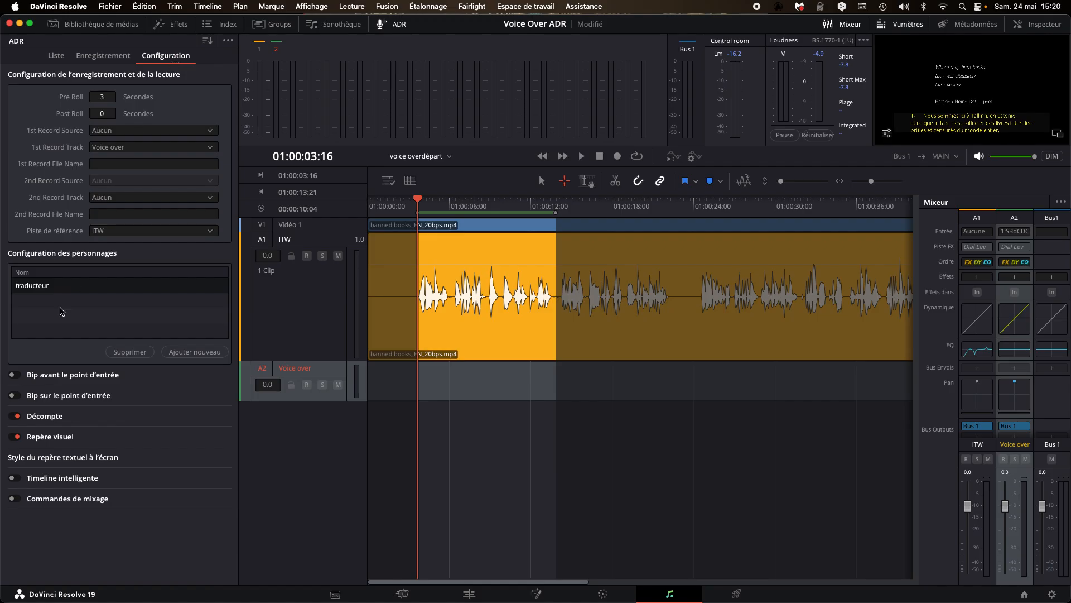
click(91, 461)
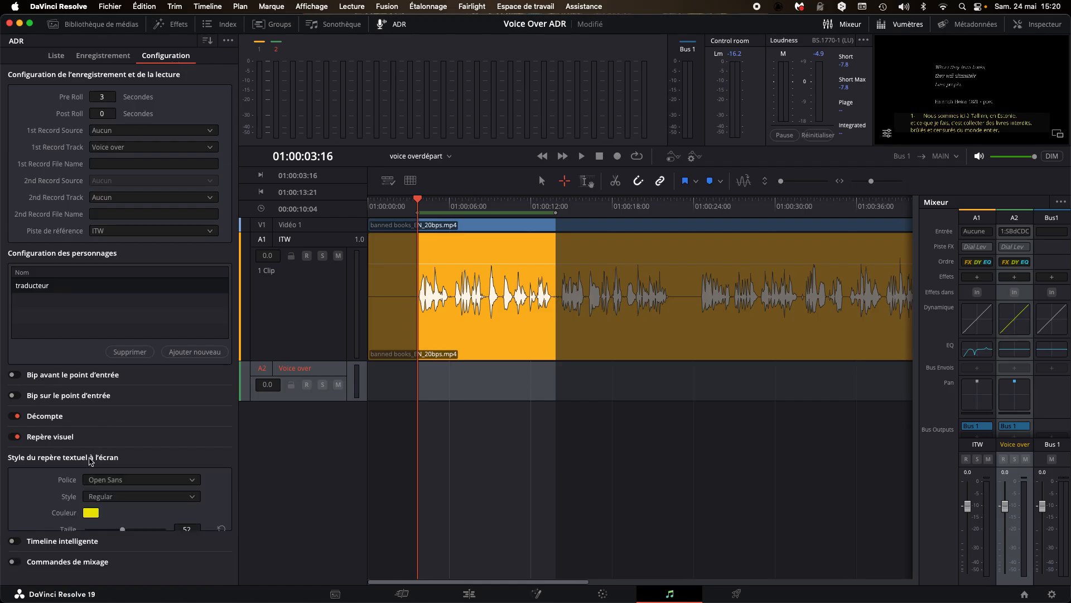
scroll(98, 459, down, 4)
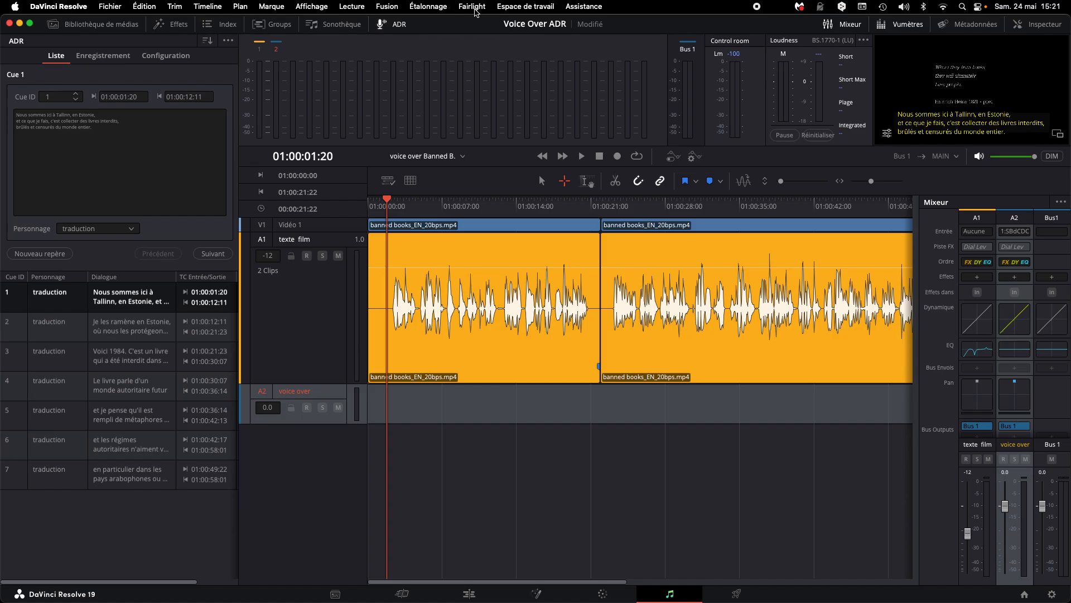
Step: Set the input monitoring style to Mute and lower the texte film track's fader to -13
click(476, 8)
mouse_move(476, 135)
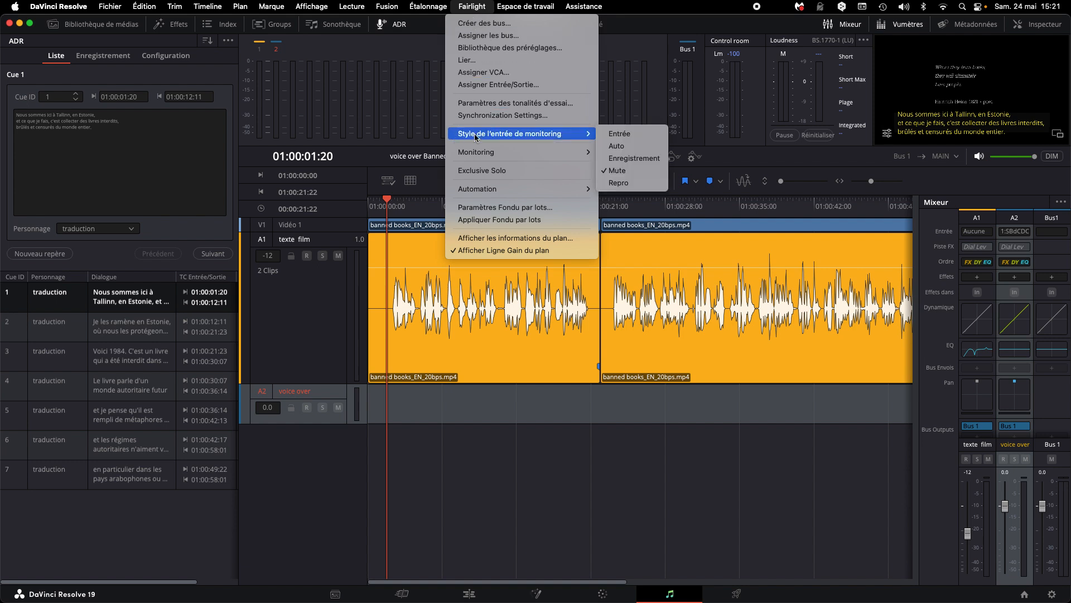
click(626, 173)
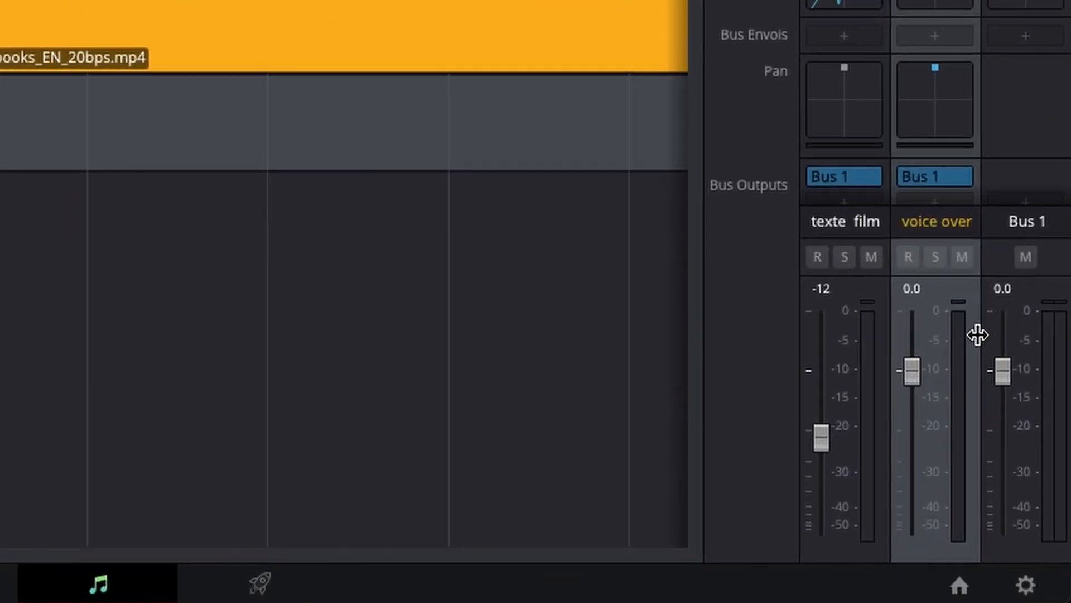
mouse_move(813, 426)
mouse_down()
mouse_move(810, 367)
mouse_move(806, 427)
mouse_up()
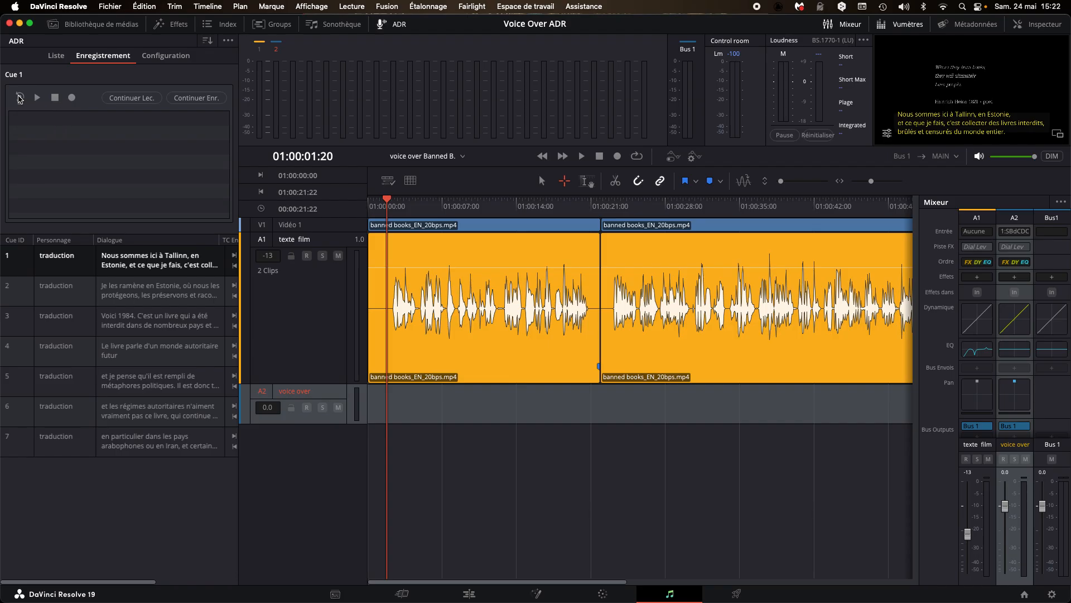
Step: Rehearse cue 1 and record a take of it on the armed voice over track with the viewer floating
click(19, 98)
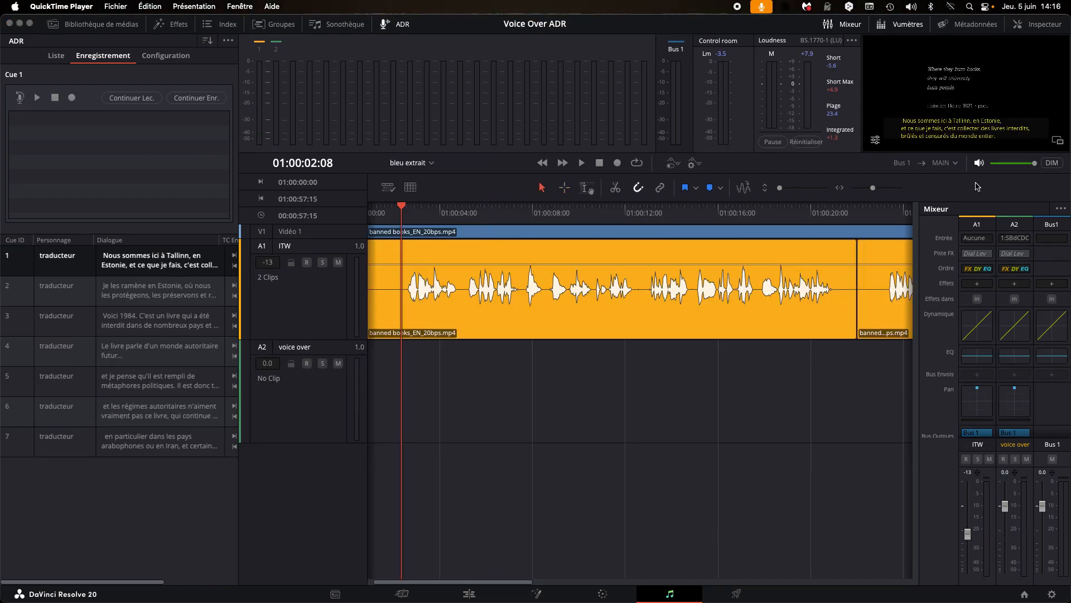
click(1057, 141)
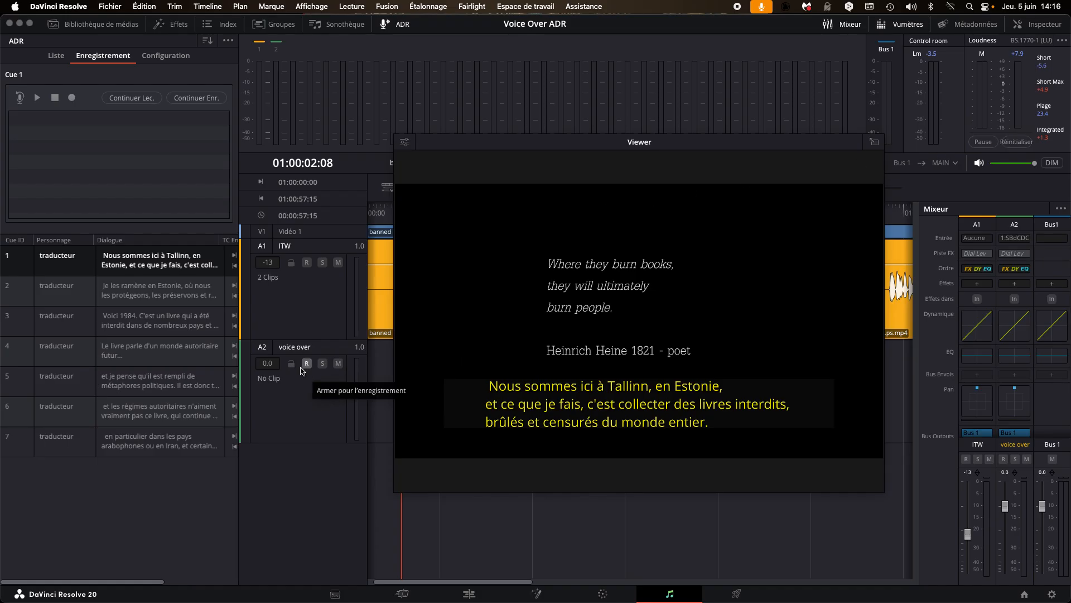
click(310, 369)
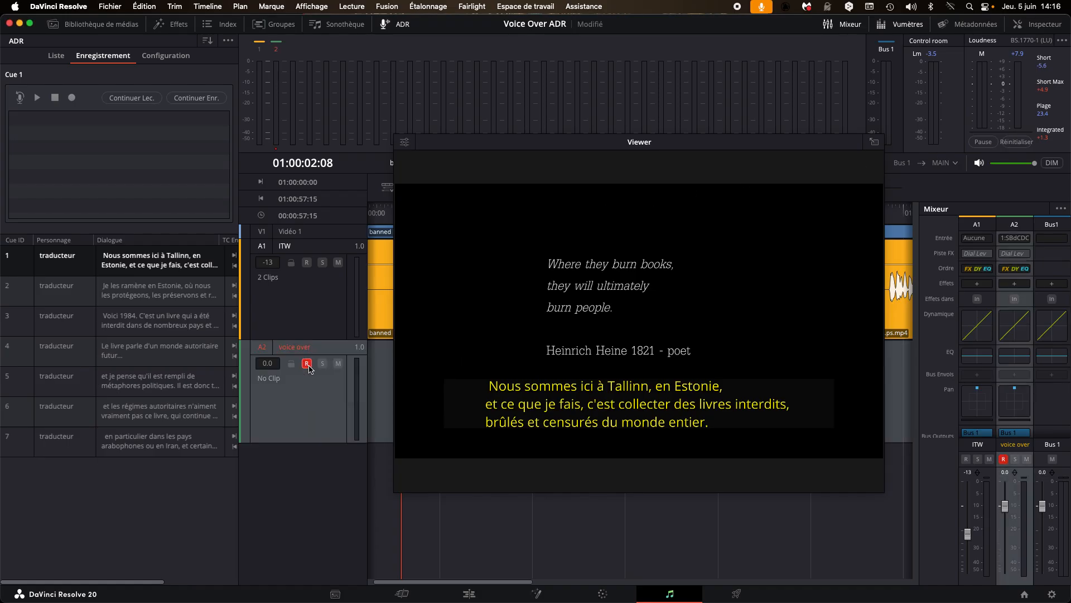
click(71, 97)
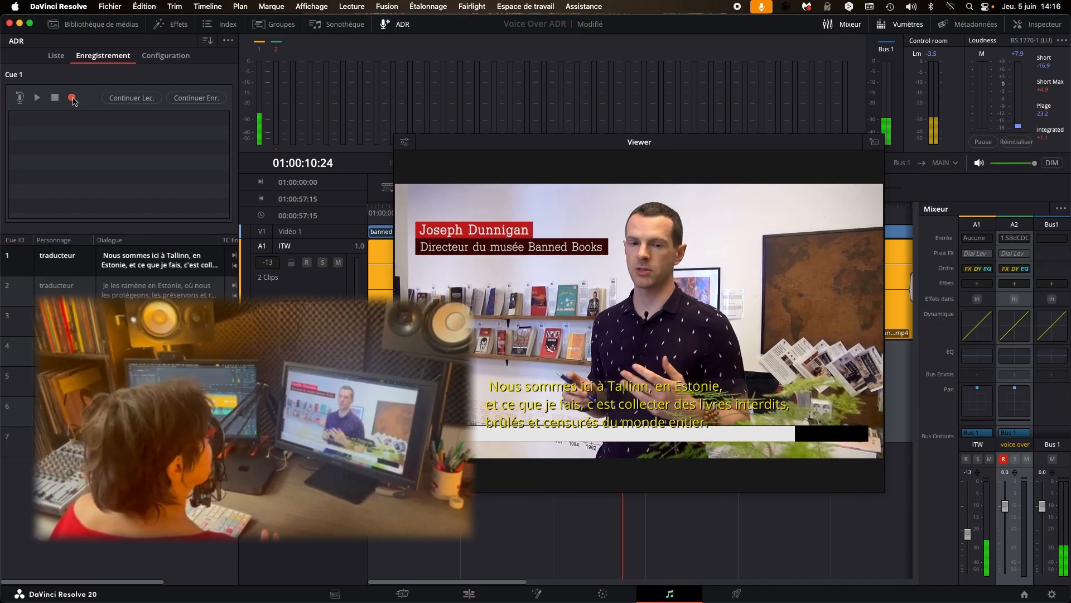
click(72, 98)
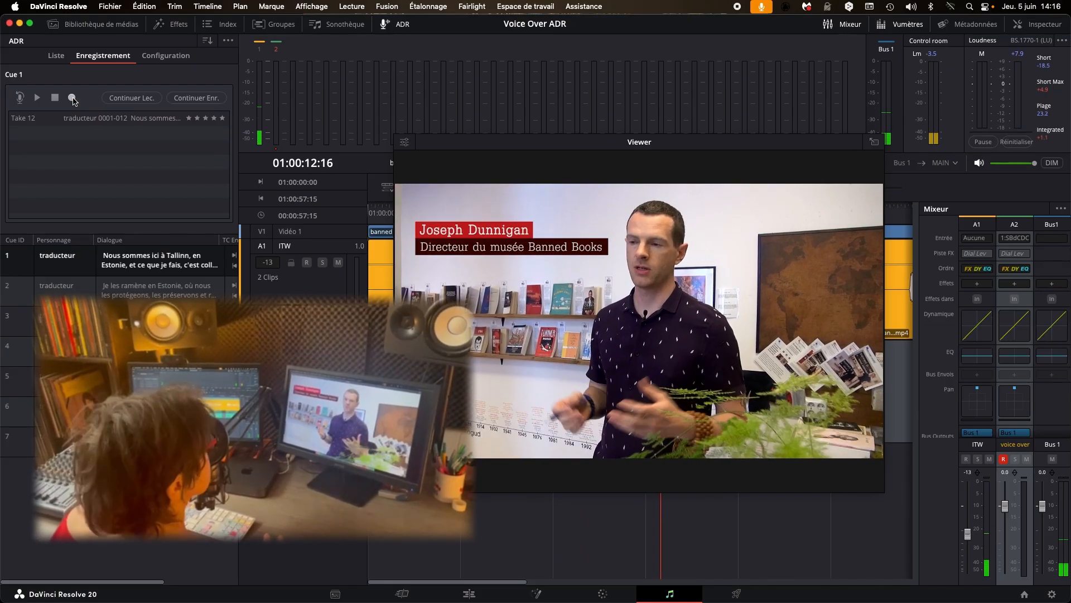
Step: Record two more takes of cue 1 on the voice over track and show the audio track layers
click(72, 98)
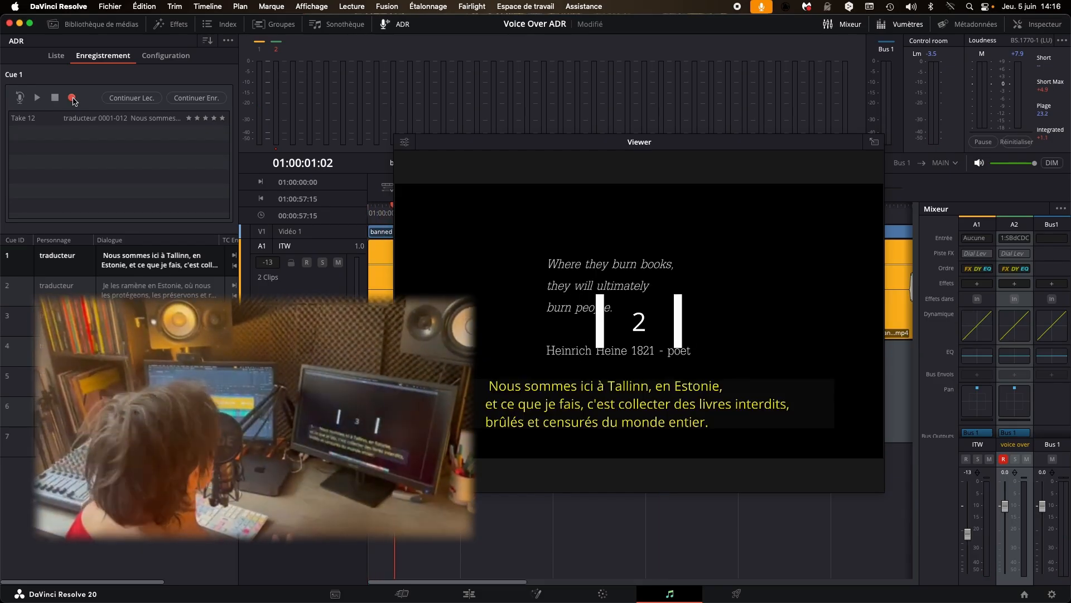
click(72, 99)
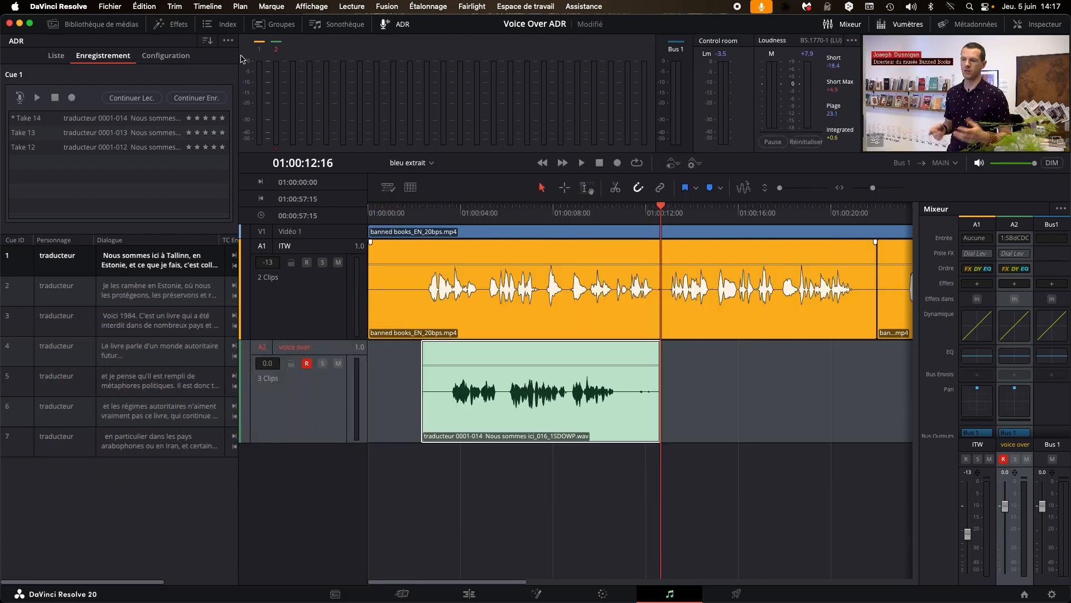
click(316, 8)
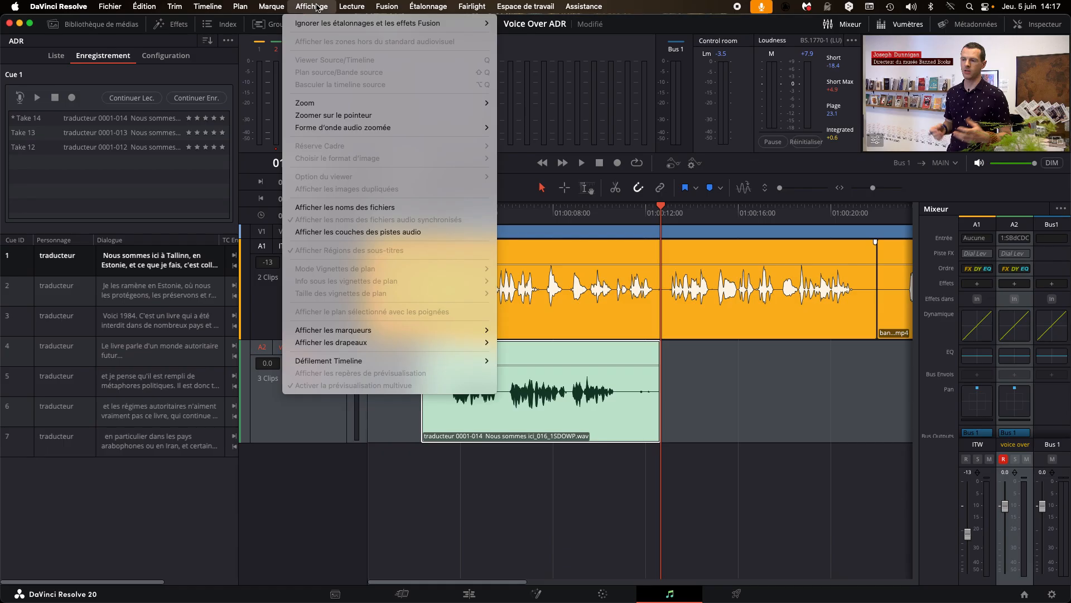
click(327, 232)
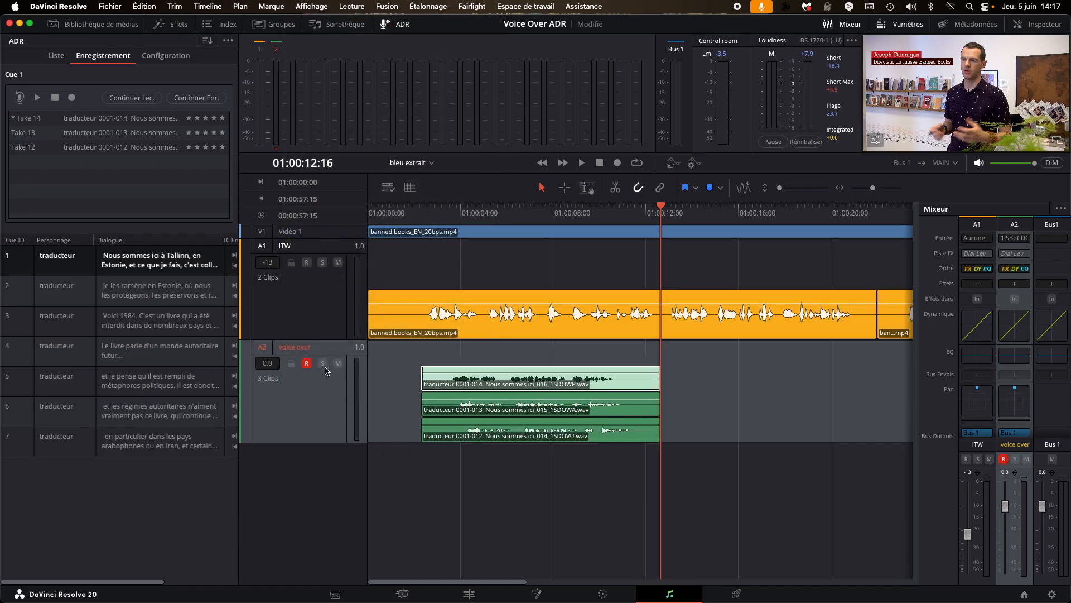
Step: Save the project and audition the recorded takes of cue 1 with the voice over track disarmed
click(306, 363)
click(147, 119)
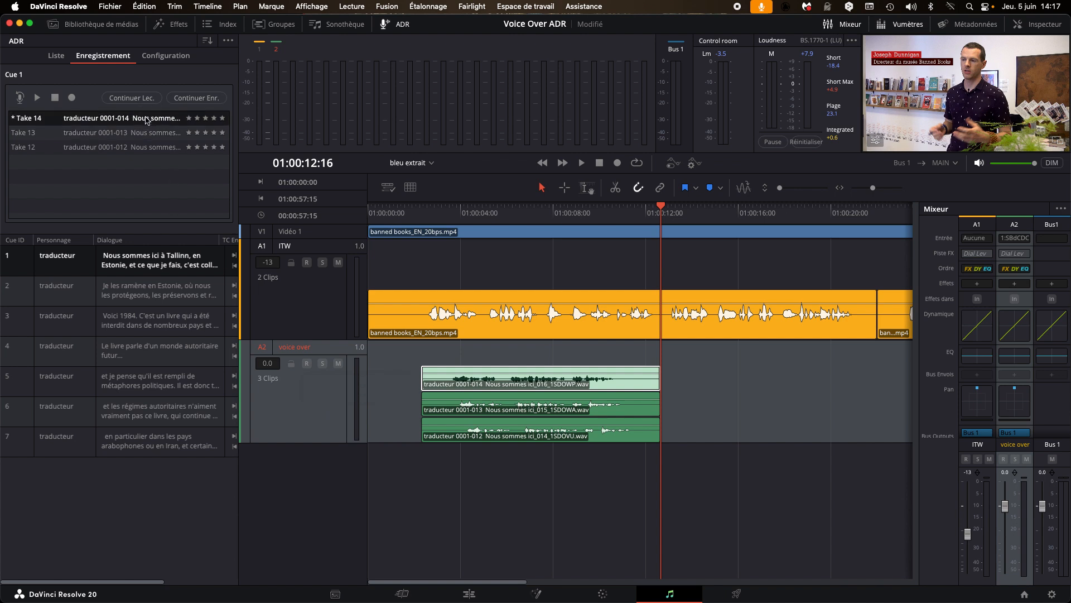
key(super+s)
click(37, 98)
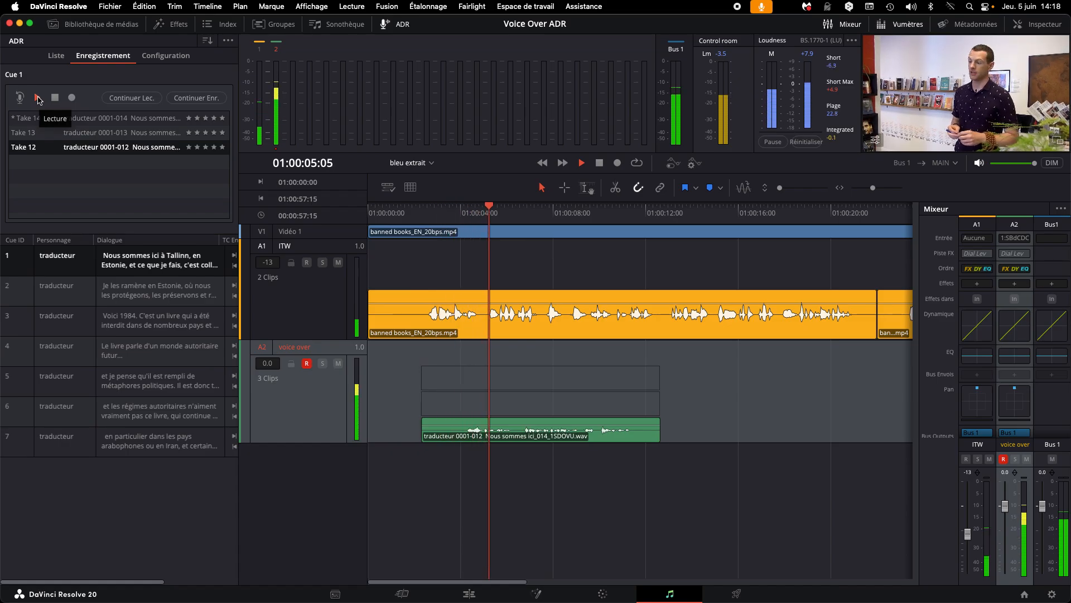
Step: Delete takes 14 and 12 of cue 1, keeping take 13, and hide the audio track layers
right_click(144, 118)
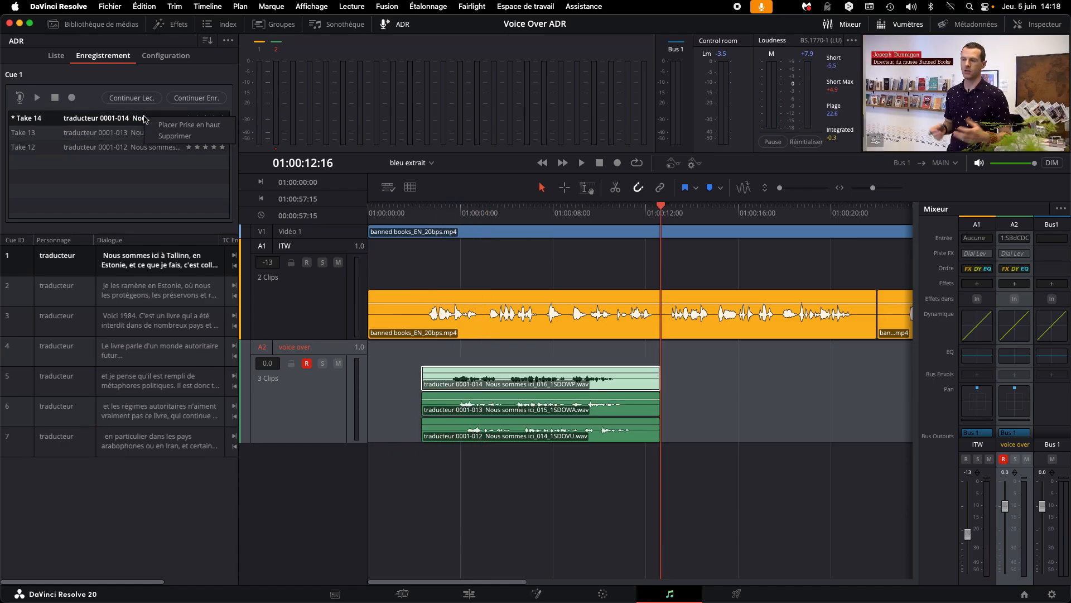
click(162, 137)
click(145, 133)
right_click(145, 136)
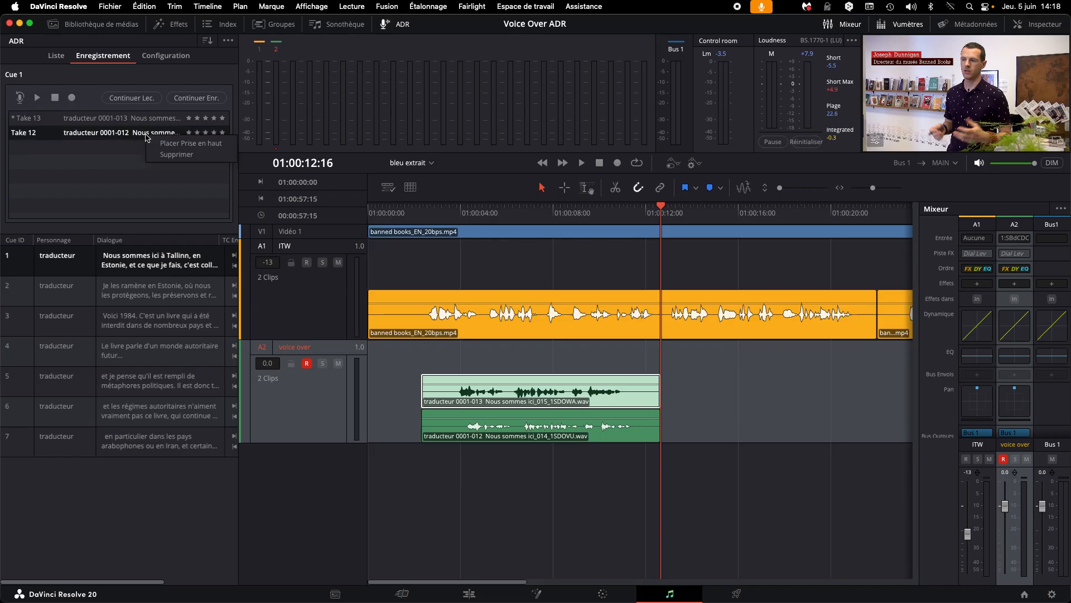
click(165, 157)
click(311, 6)
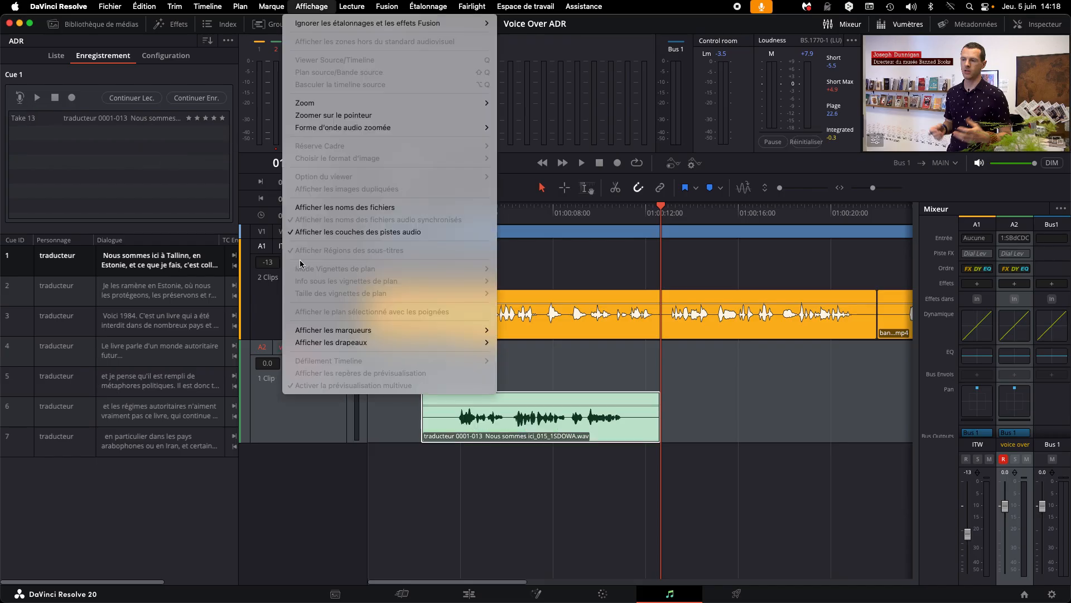
click(315, 235)
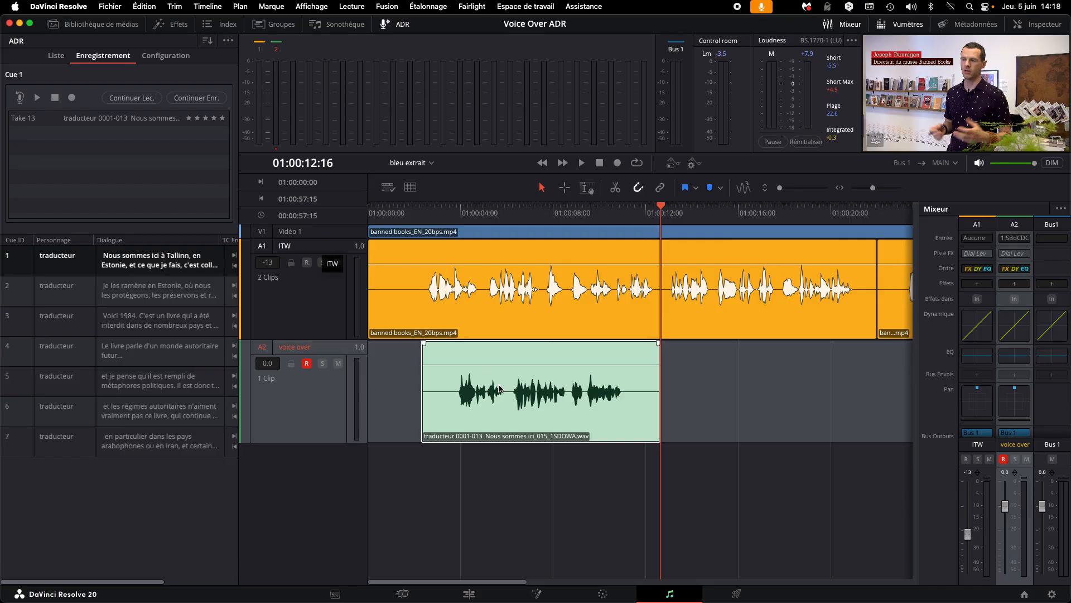
Step: Disarm the voice over track and analyse the take 13 clip's audio levels against the EBU R128 standard
click(505, 410)
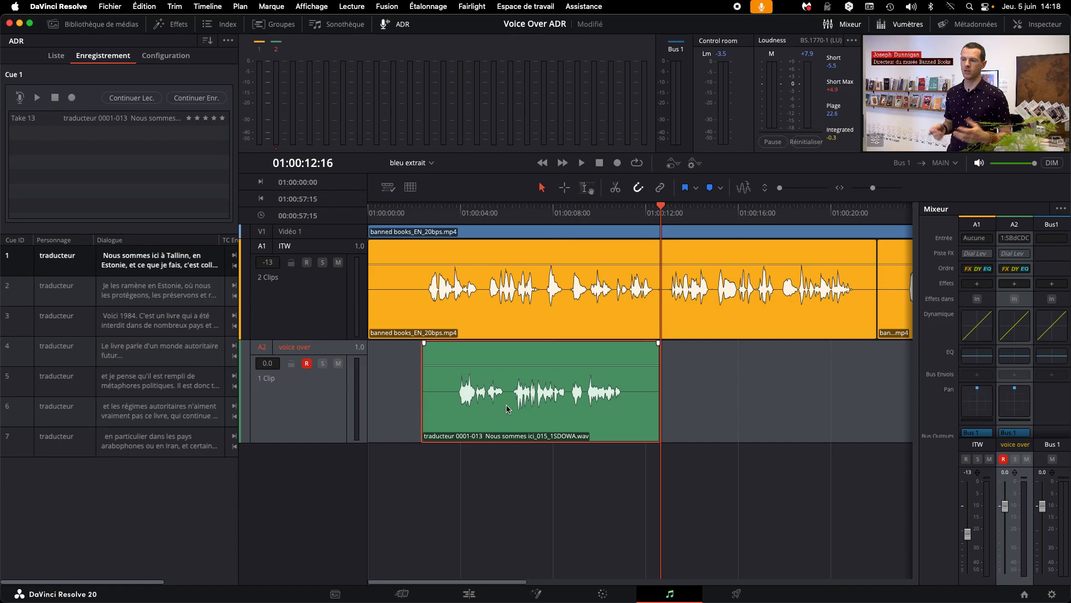
click(507, 409)
click(307, 364)
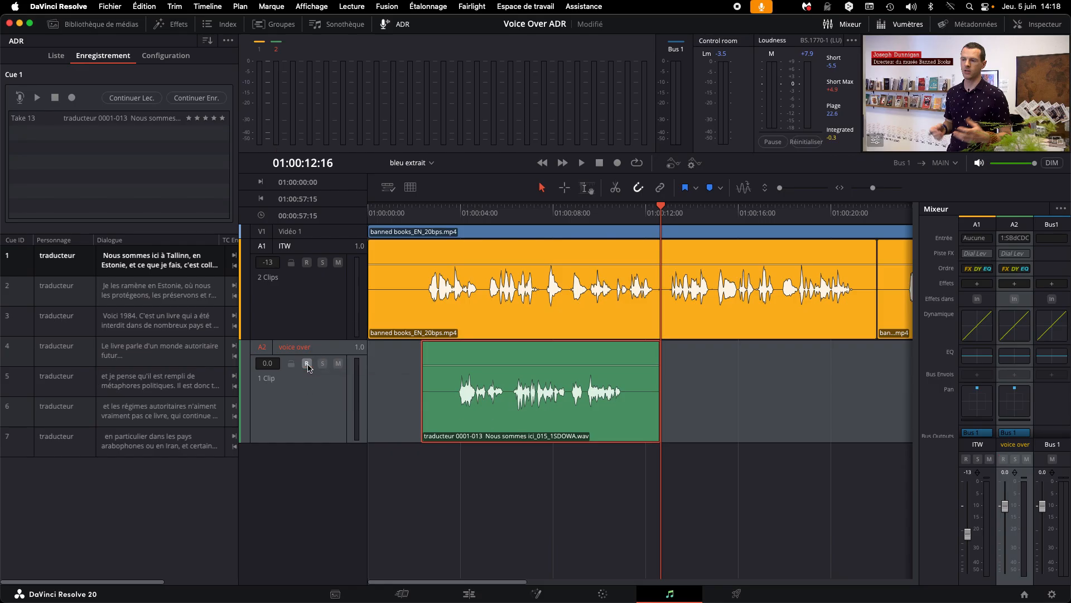
right_click(559, 375)
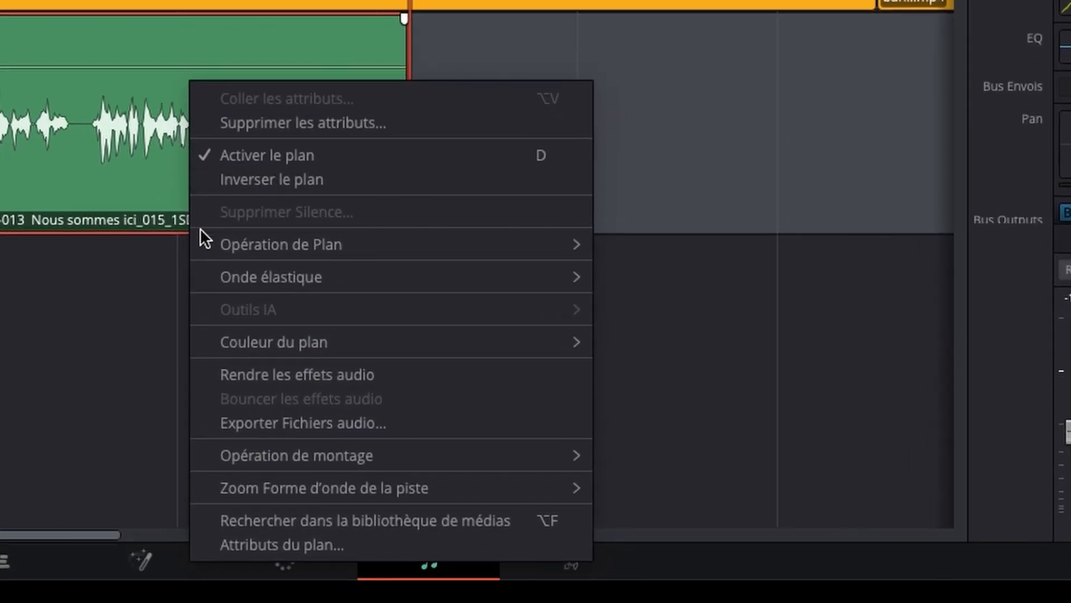
mouse_move(301, 241)
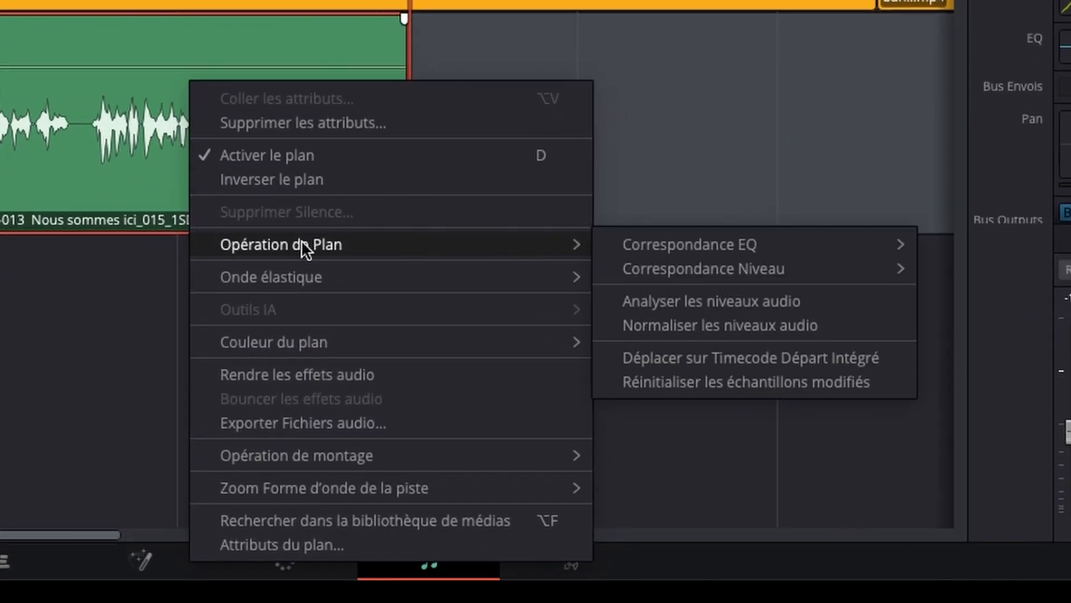
click(691, 296)
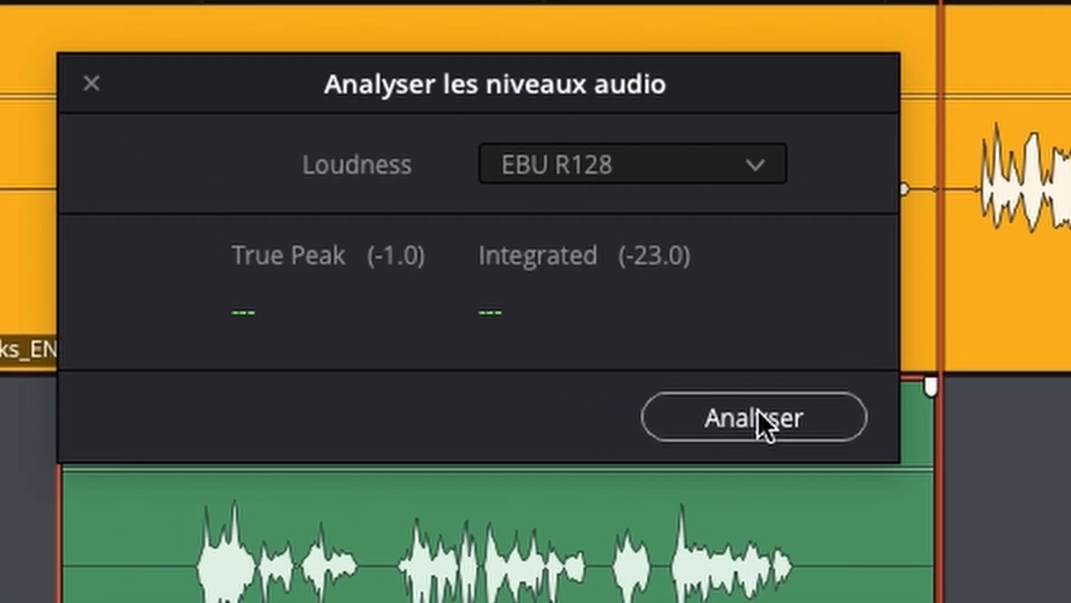
click(758, 410)
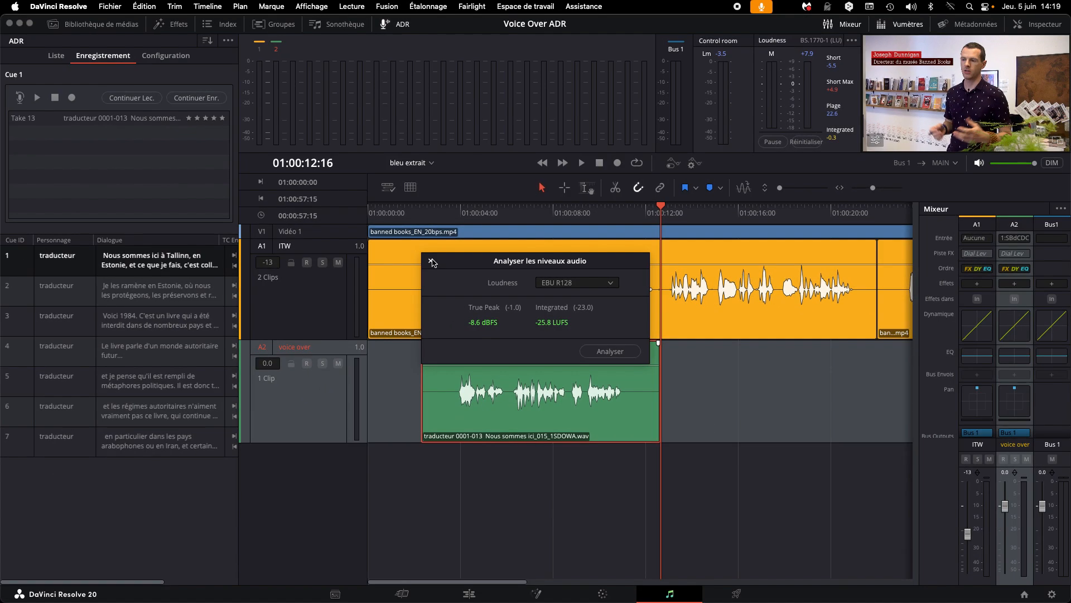
click(333, 213)
Step: Normalise the take 13 clip's audio levels in EBU R128 mode with a target level of -1.0 dBTP
right_click(539, 374)
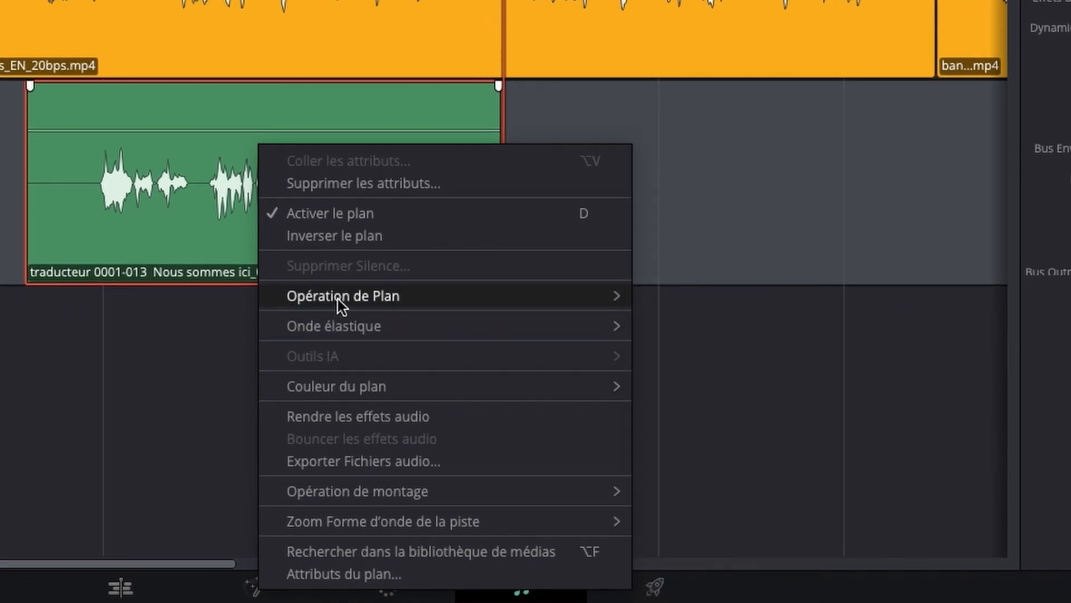
mouse_move(337, 299)
click(684, 373)
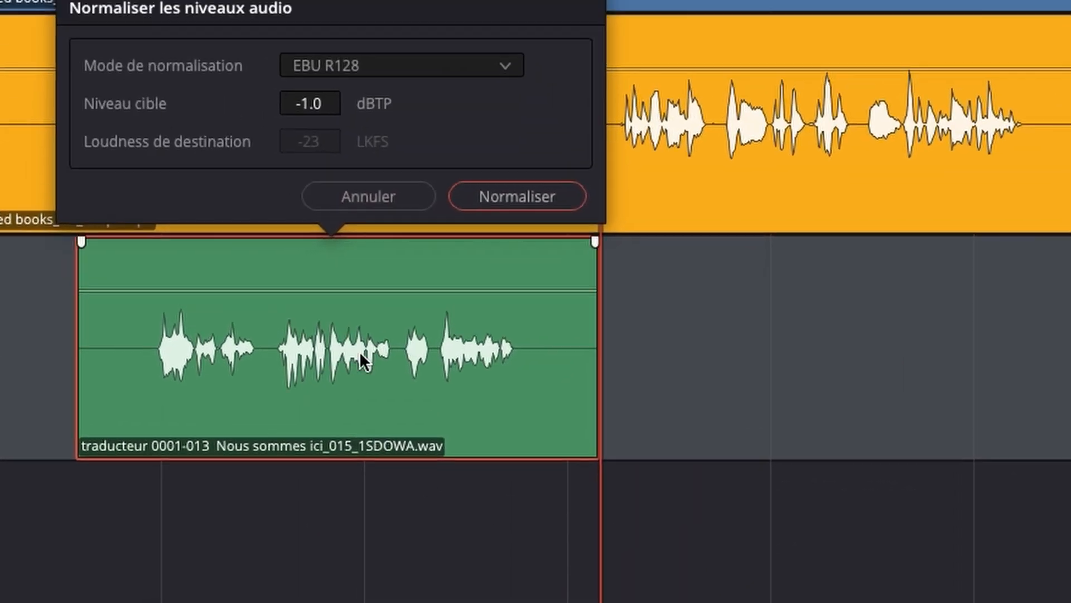
click(664, 416)
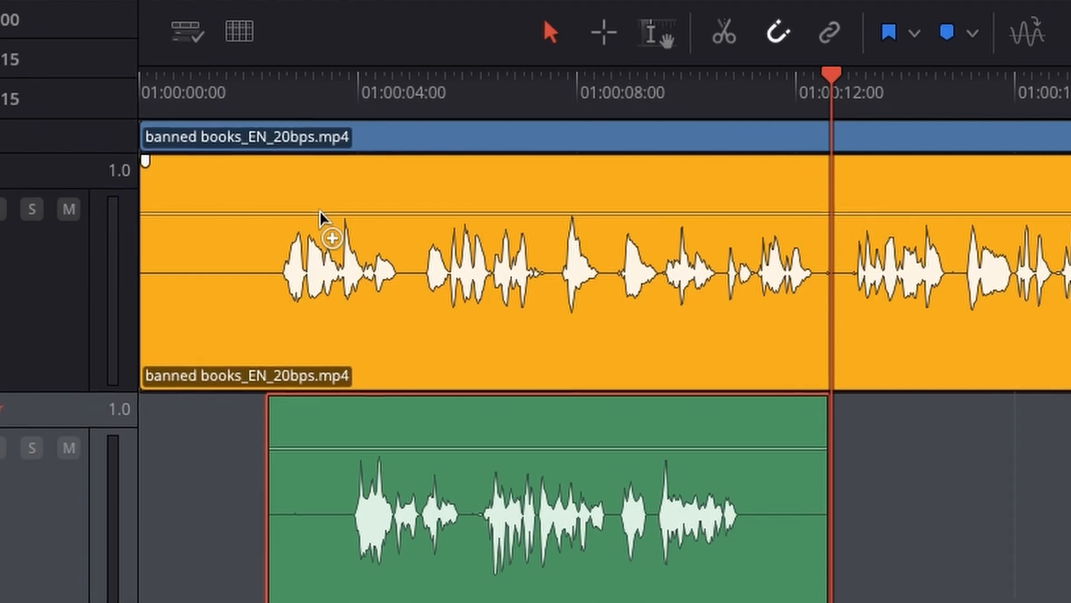
Step: Add four volume keyframes to the ITW clip above the voice-over and lower the level between them by about 13.4 dB
alt+click(328, 214)
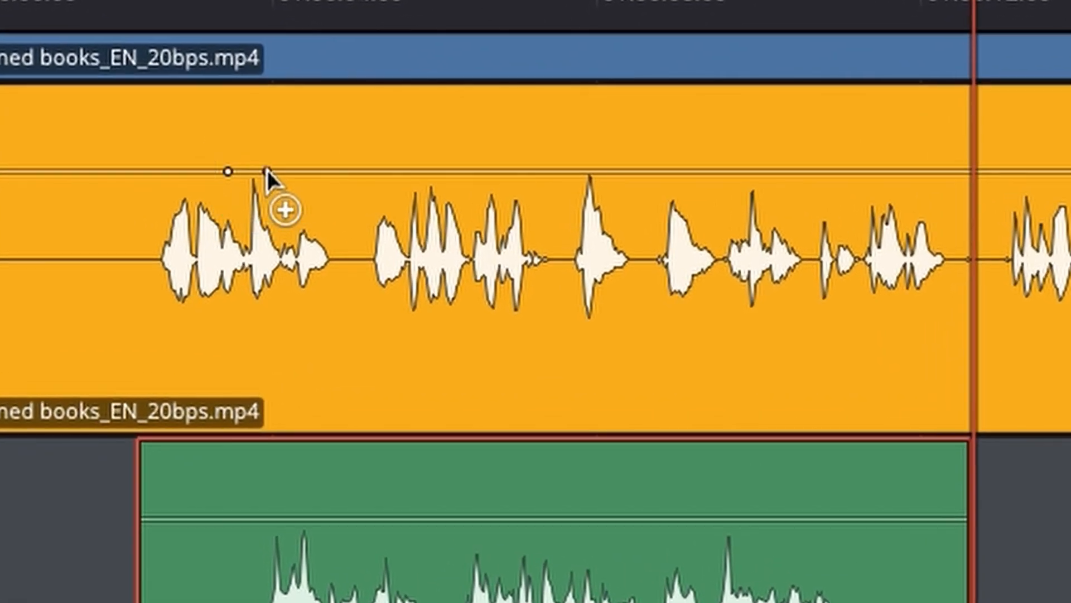
alt+click(756, 171)
alt+click(804, 171)
drag(484, 169, 488, 203)
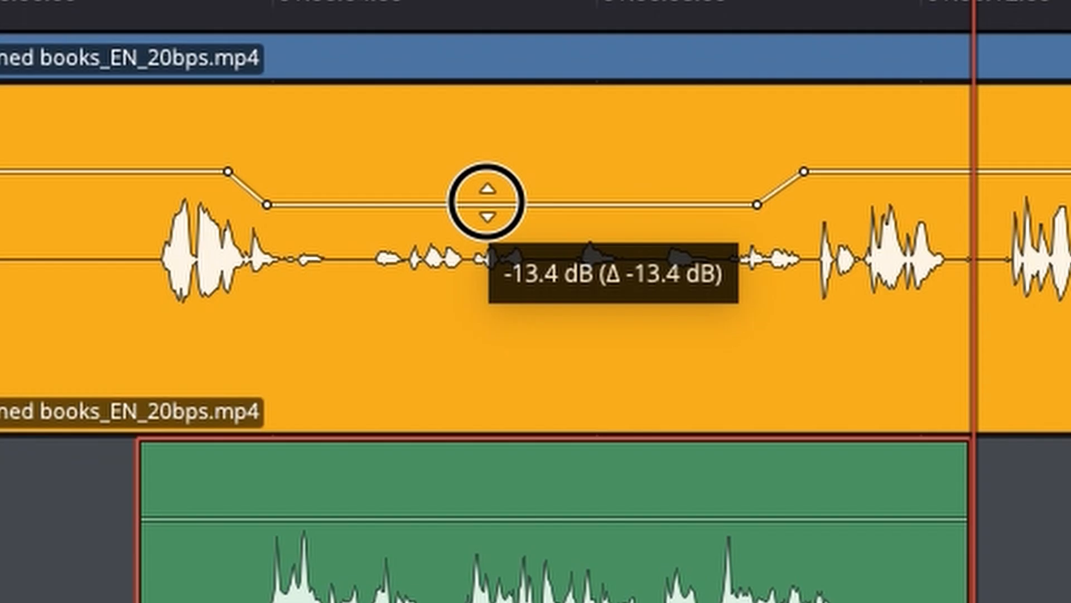
mouse_move(226, 171)
mouse_down()
mouse_move(198, 168)
mouse_move(228, 174)
mouse_up()
mouse_move(758, 208)
mouse_down()
mouse_move(727, 208)
mouse_move(750, 206)
mouse_up()
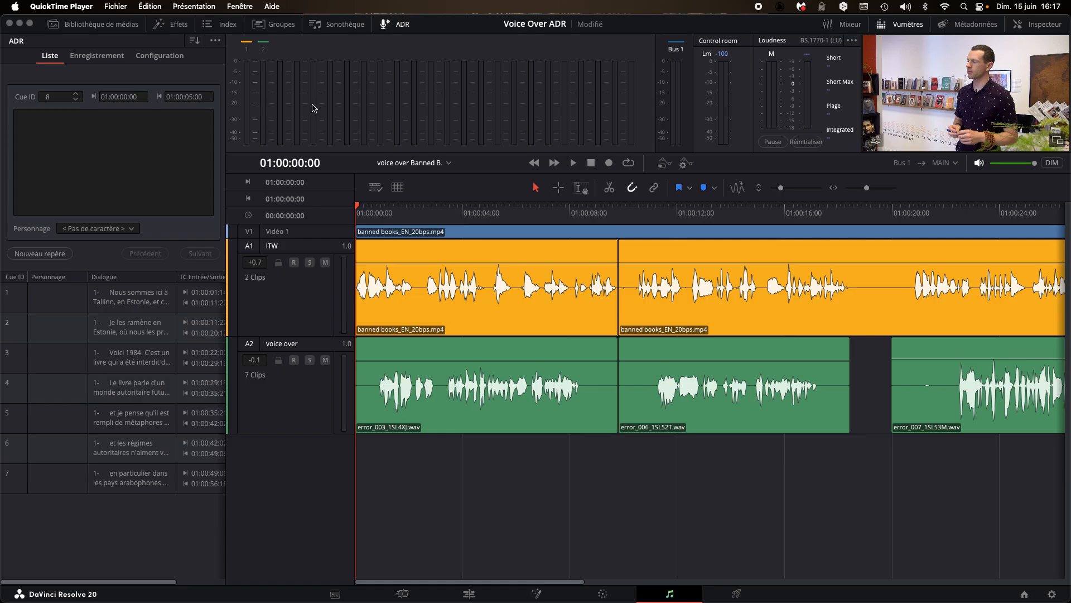
Step: Hide the ADR panel and display the ITW track's audio settings in the Inspector
click(397, 28)
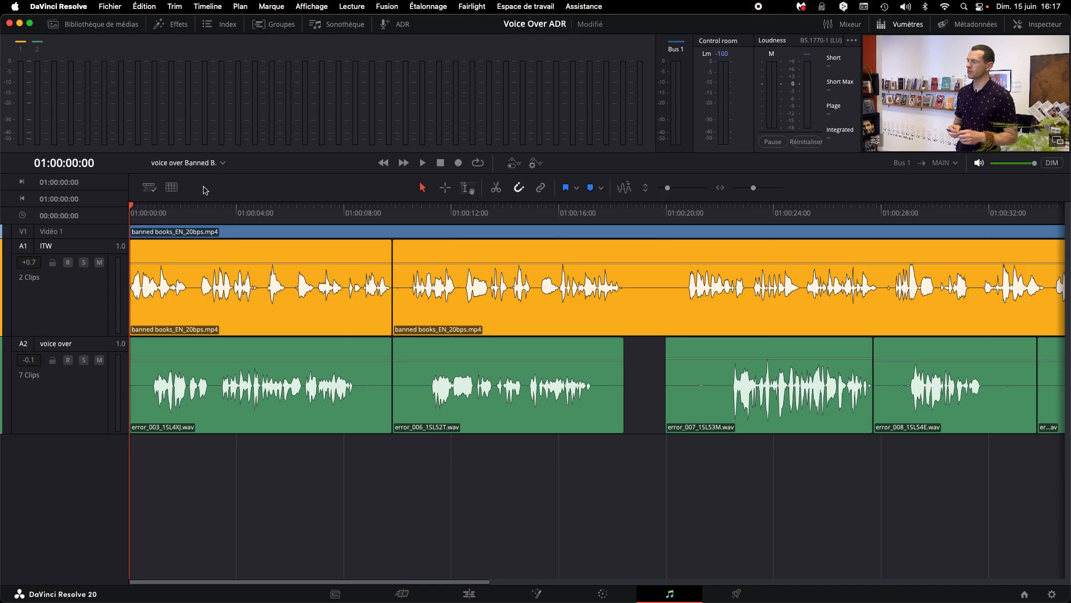
click(79, 308)
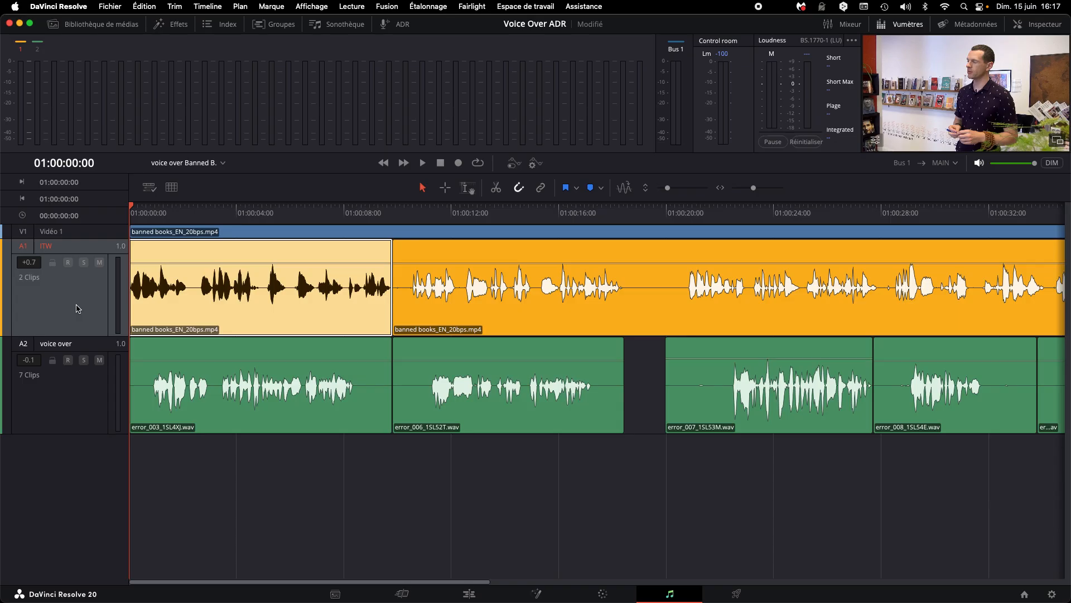
click(1038, 24)
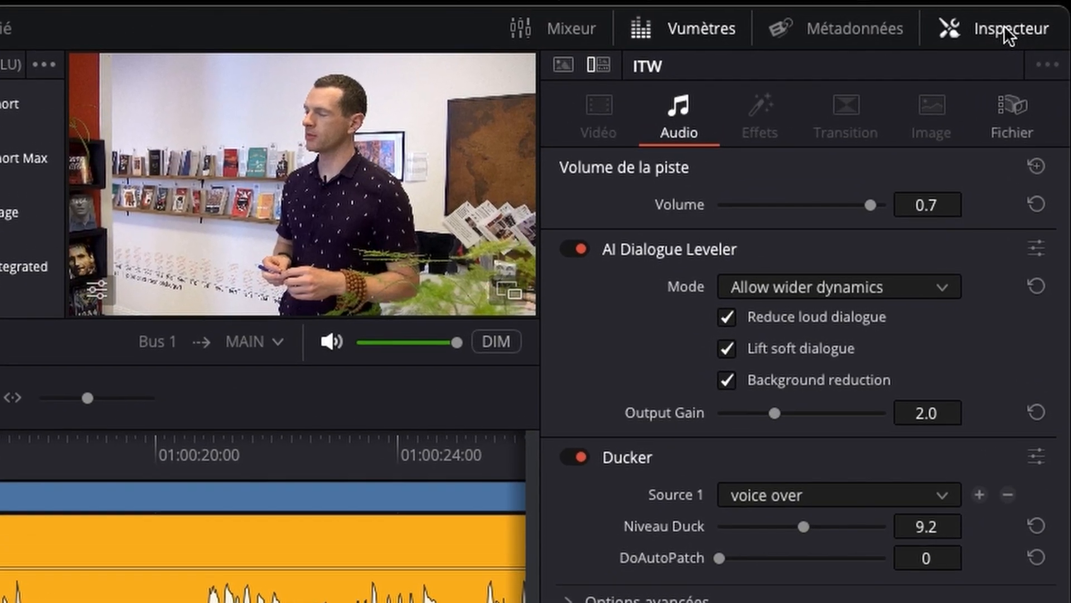
click(565, 64)
click(602, 63)
Step: Review the AI Dialogue Leveler modes for the ITW track, keeping Allow wider dynamics, and switch the leveler off
click(574, 246)
click(580, 246)
click(942, 288)
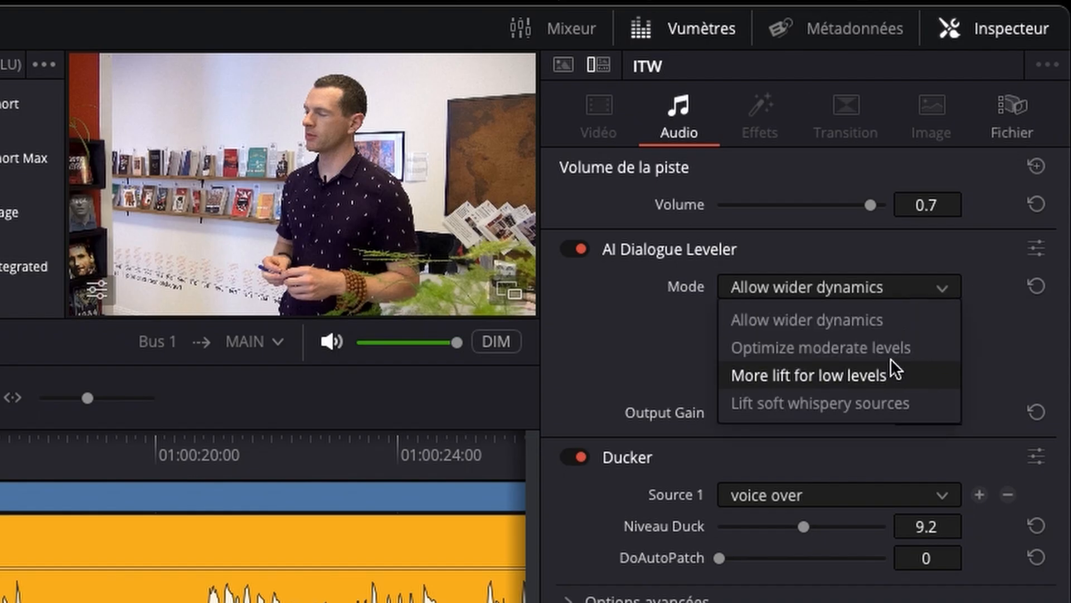
click(939, 293)
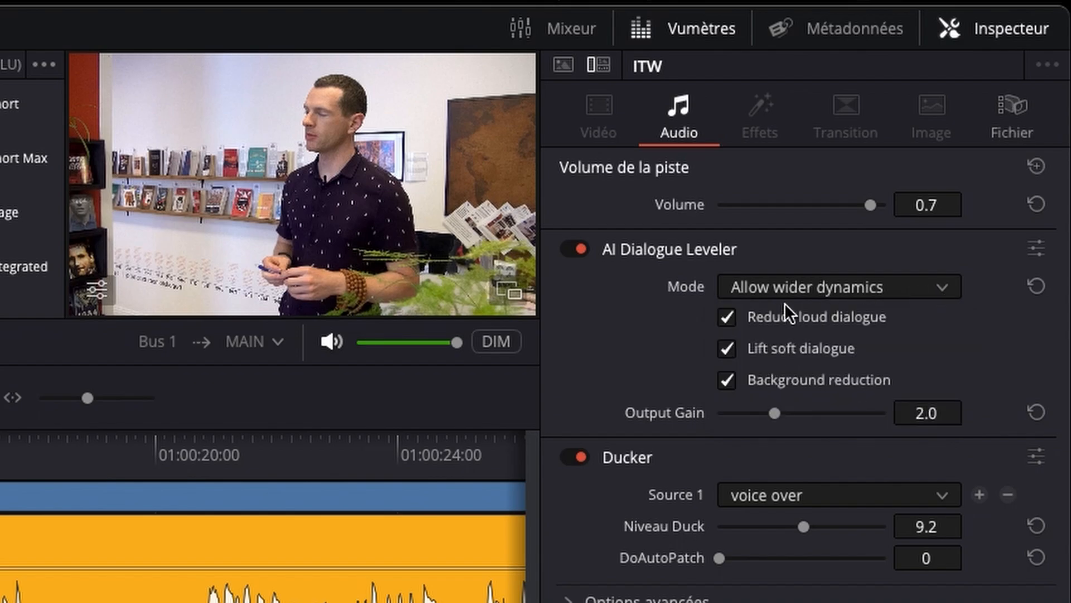
click(577, 249)
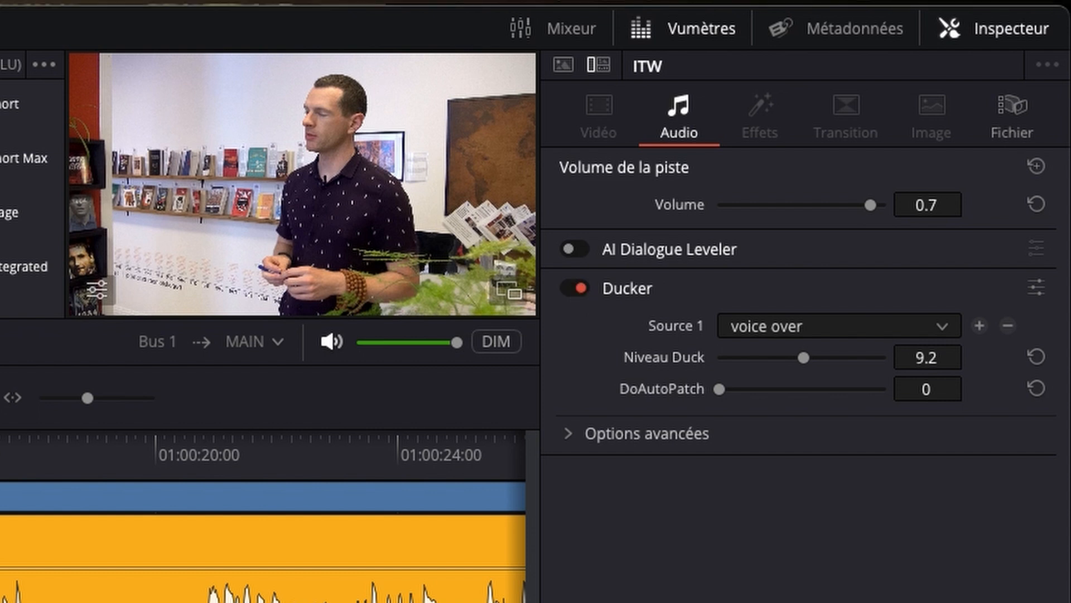
Step: Set the ITW track's Ducker source to voice over with a duck level of 9.3, and play back the result
click(940, 329)
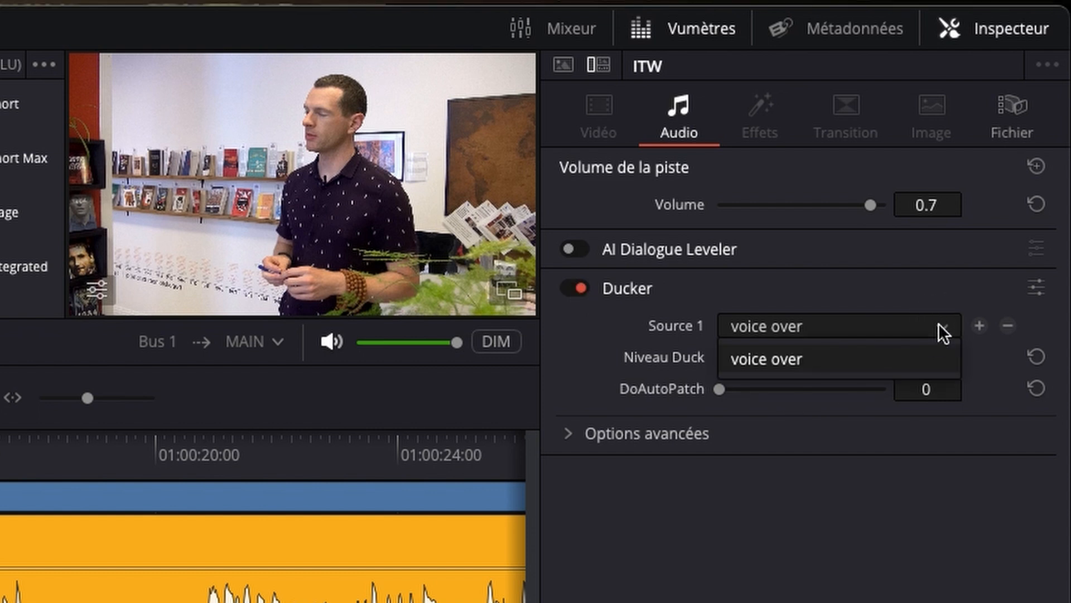
click(853, 369)
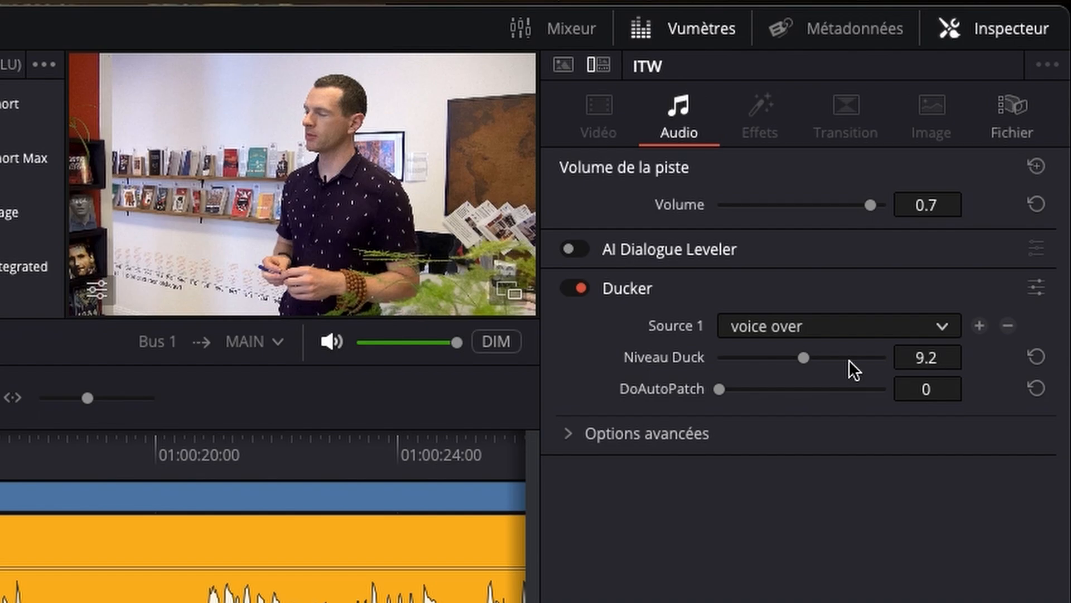
mouse_move(804, 361)
mouse_down()
mouse_move(824, 354)
mouse_move(805, 359)
mouse_up()
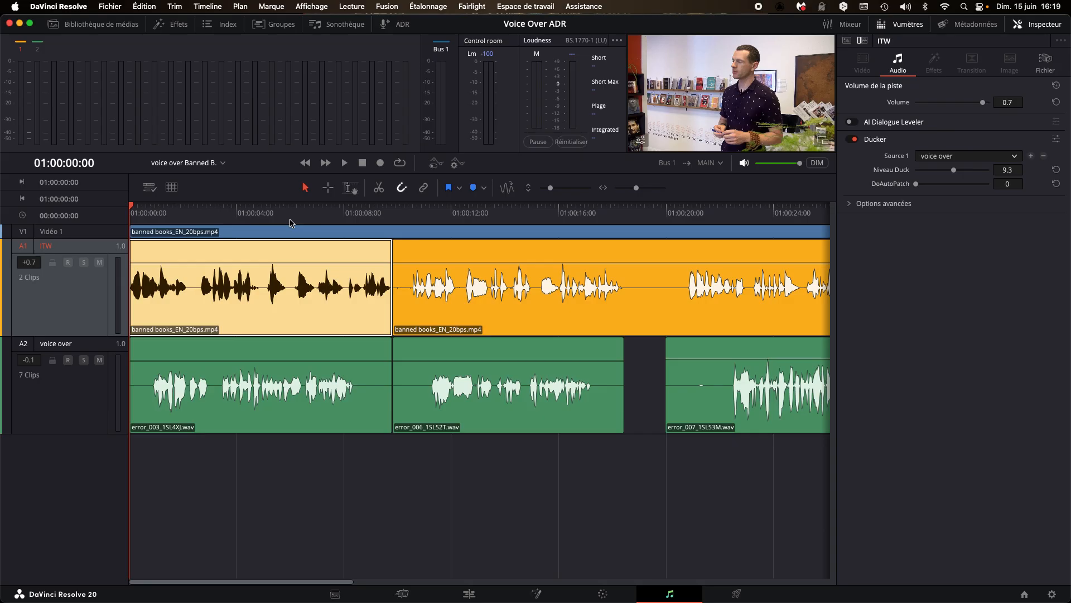
key(space)
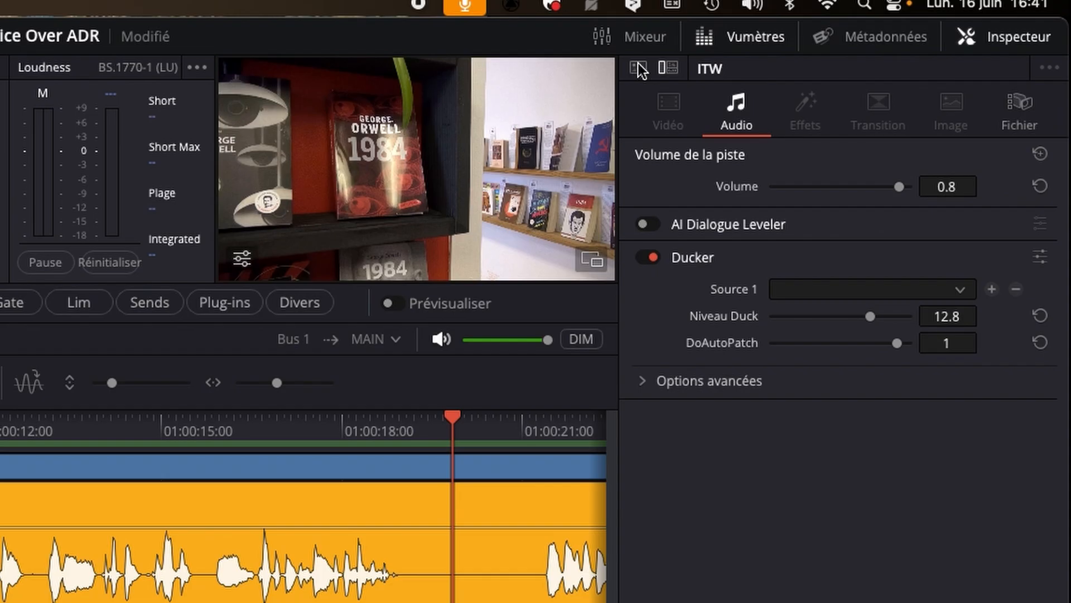
click(638, 67)
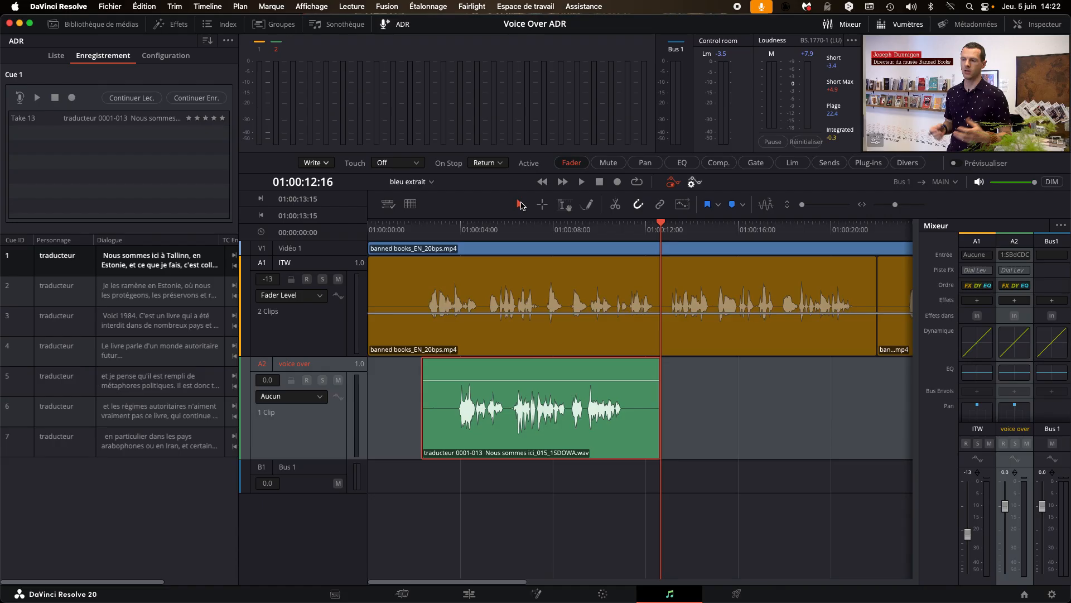
Step: Open the audio export settings on the Deliver page and examine the audio normalisation options and the available loudness standards
click(736, 593)
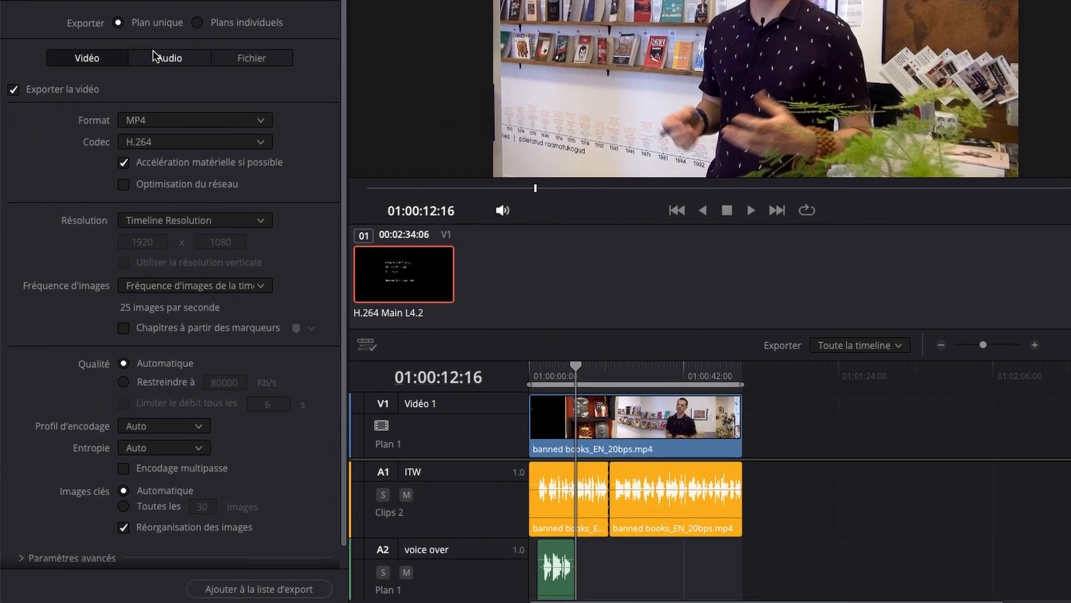
click(159, 58)
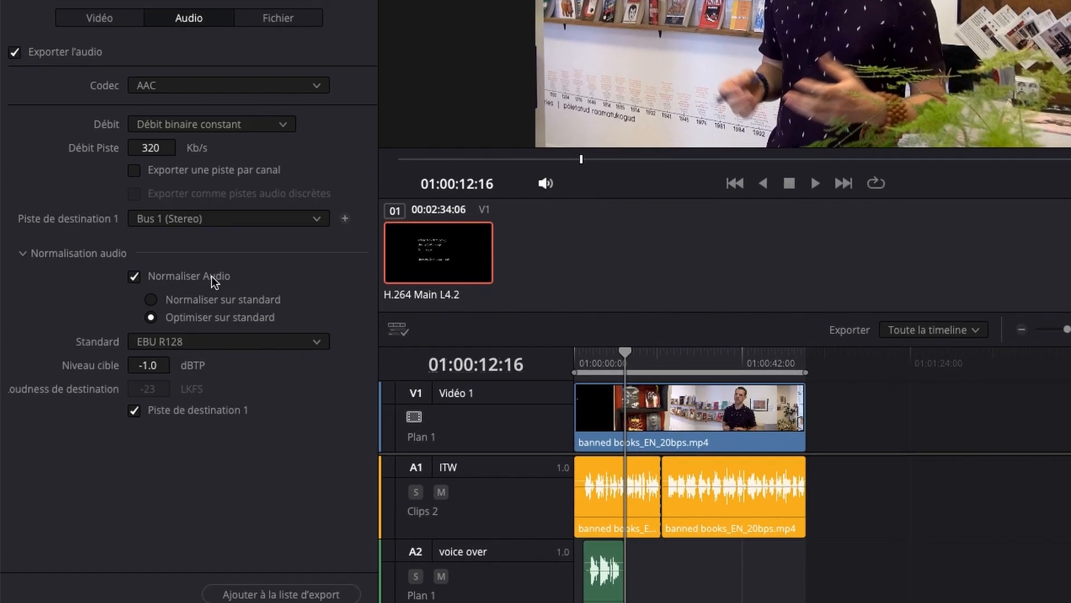
click(135, 277)
click(135, 276)
click(316, 341)
click(199, 453)
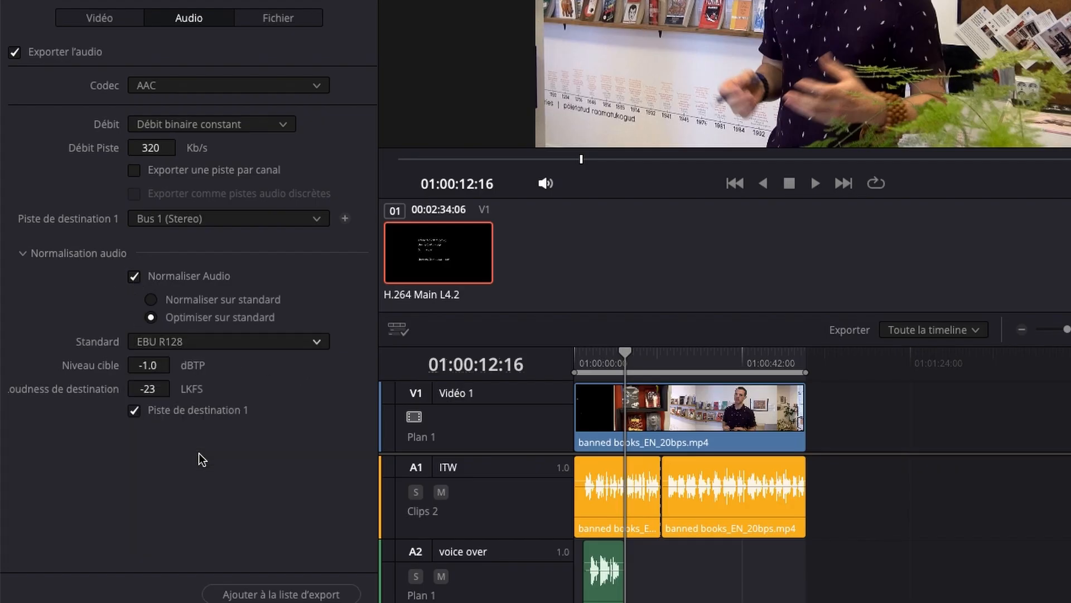